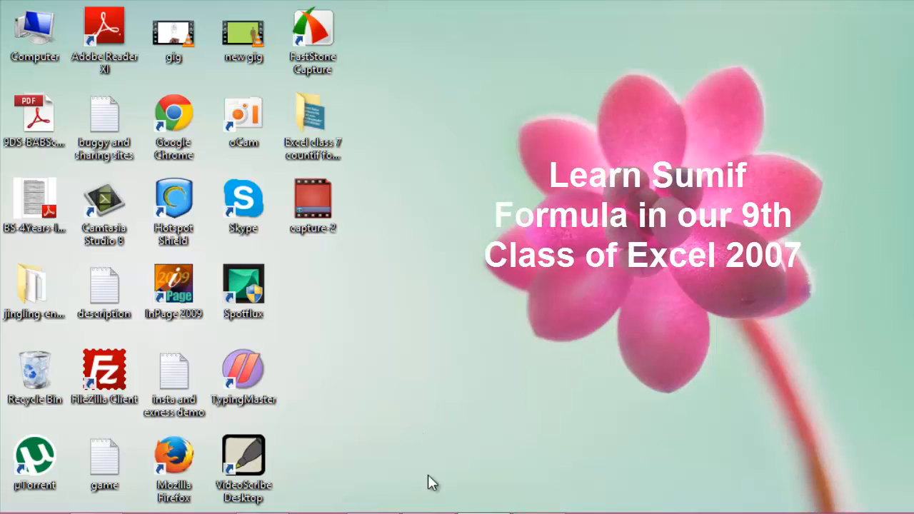
Step: Switch to the open Book1 workbook in Excel
{"action": "left_click", "coordinate": [427, 504]}
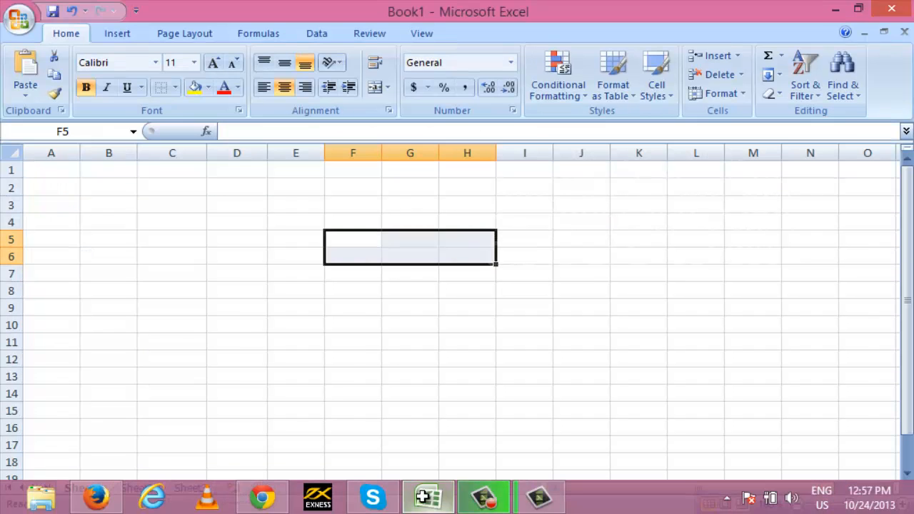
{"action": "left_click", "coordinate": [327, 293]}
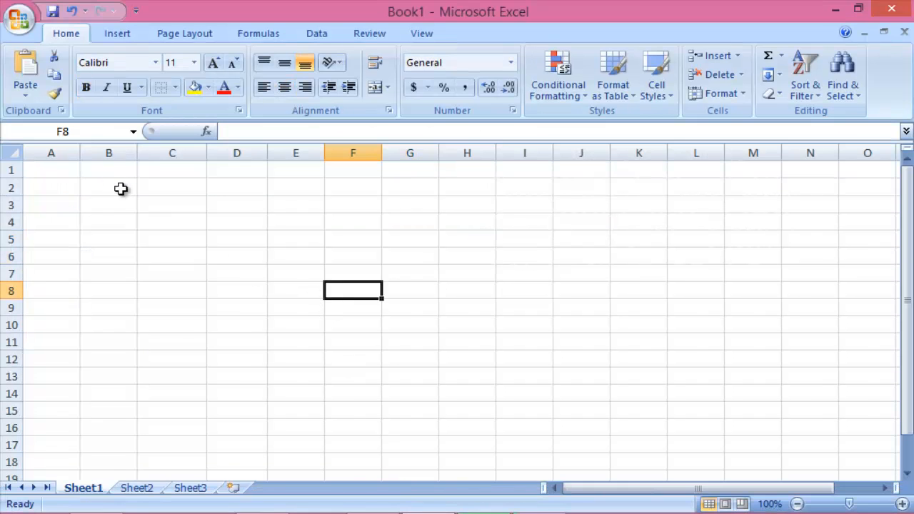
Step: Enter the sample numbers 233, 345, 4, 34, 23 and 23 down cells C3 to C8
{"action": "left_click", "coordinate": [185, 207]}
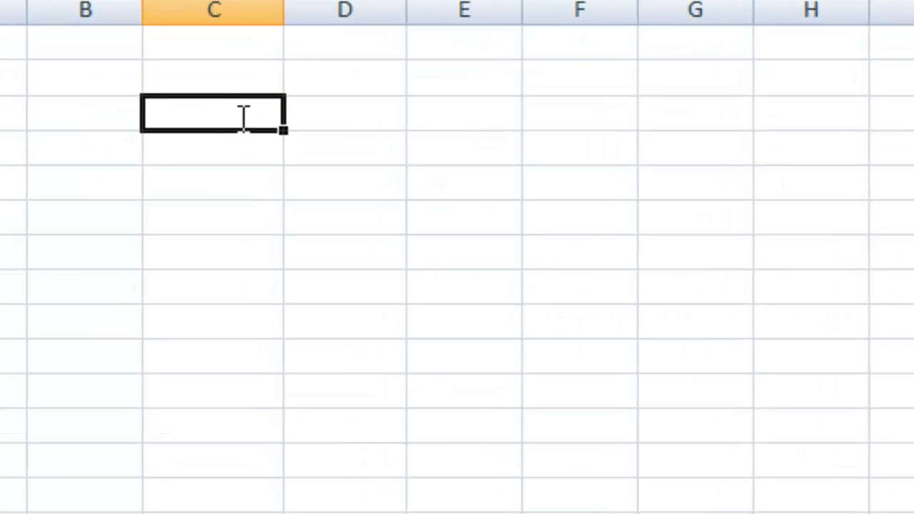
{"action": "type", "text": "23"}
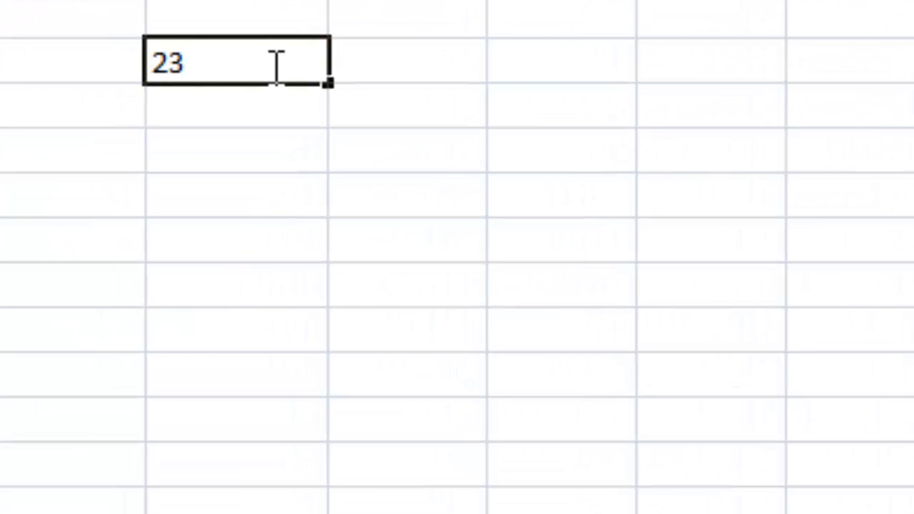
{"action": "type", "text": "3"}
{"action": "key", "text": "Return"}
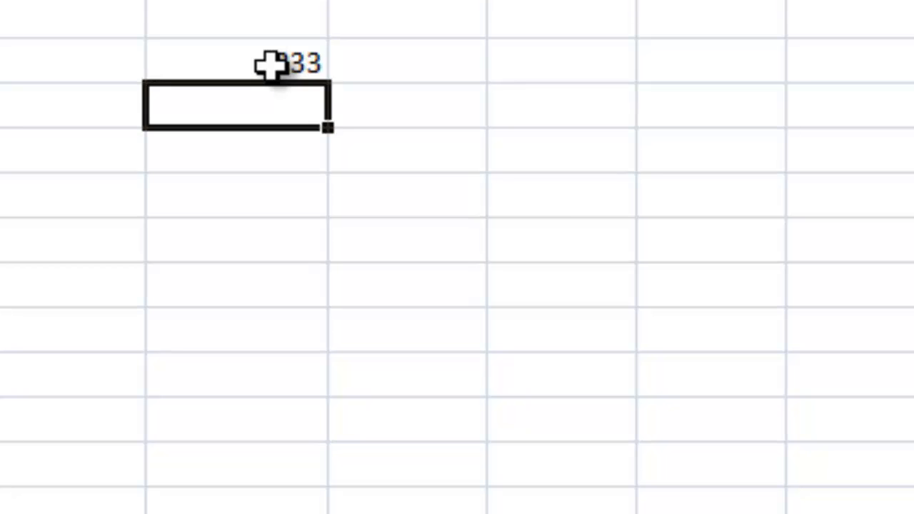
{"action": "type", "text": "345"}
{"action": "key", "text": "Return"}
{"action": "type", "text": "4"}
{"action": "key", "text": "Return"}
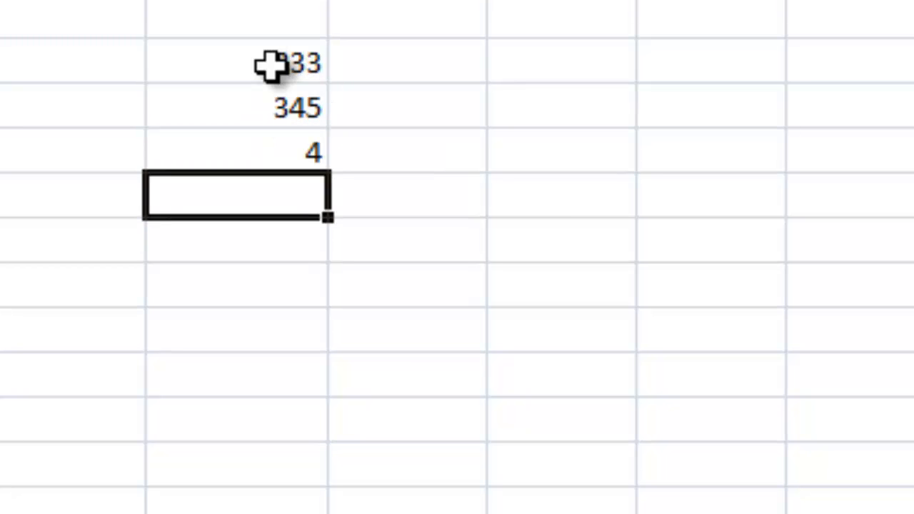
{"action": "type", "text": "34"}
{"action": "key", "text": "Return"}
{"action": "type", "text": "23"}
{"action": "key", "text": "Return"}
{"action": "type", "text": "23"}
{"action": "key", "text": "Return"}
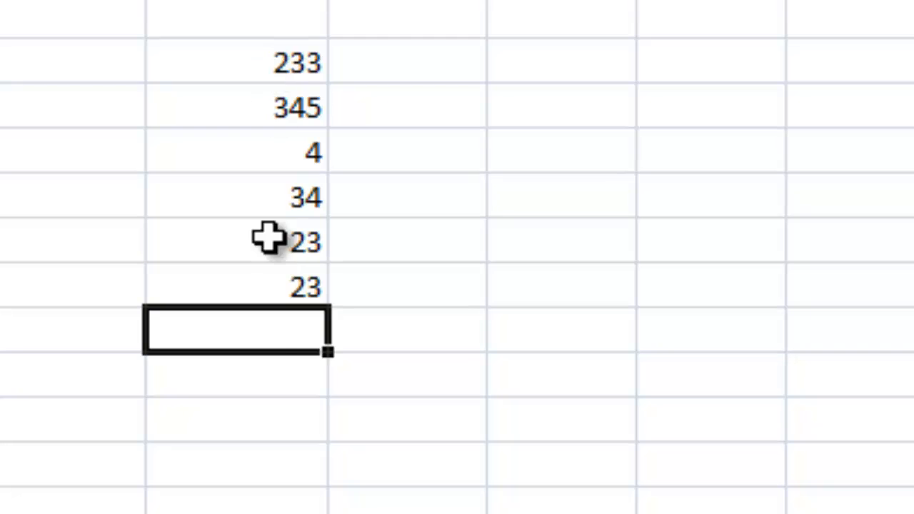
Step: Total the numbers in cell C10 with the formula =sum(C3:C8)
{"action": "left_click", "coordinate": [261, 377]}
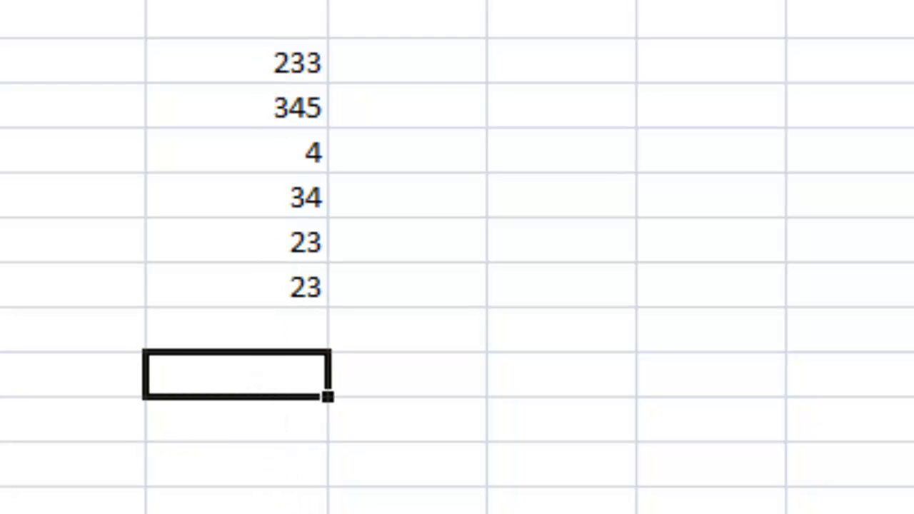
{"action": "type", "text": "=s"}
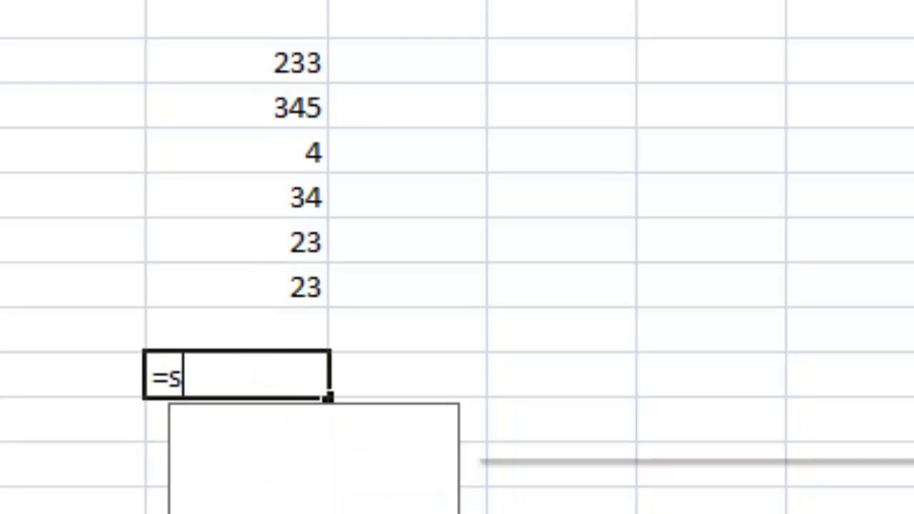
{"action": "type", "text": "um("}
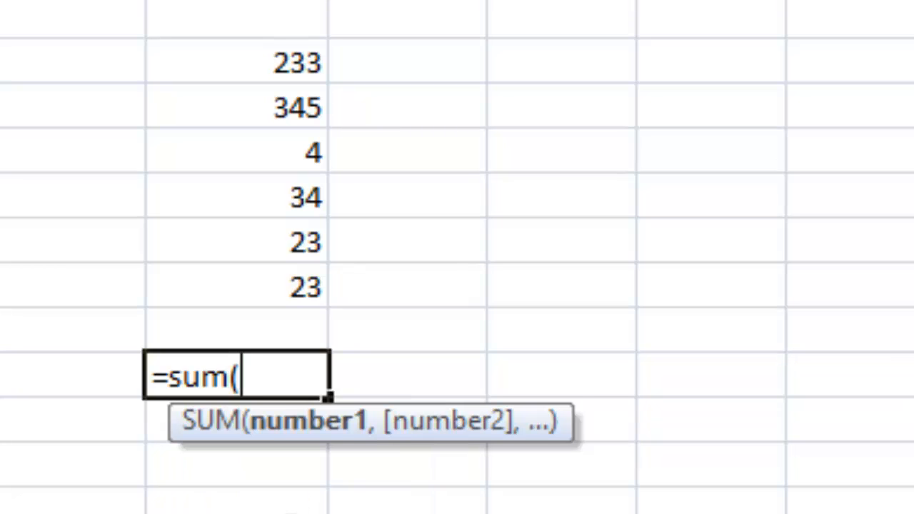
{"action": "left_click", "coordinate": [323, 64]}
{"action": "left_click_drag", "start_coordinate": [320, 143], "coordinate": [322, 286]}
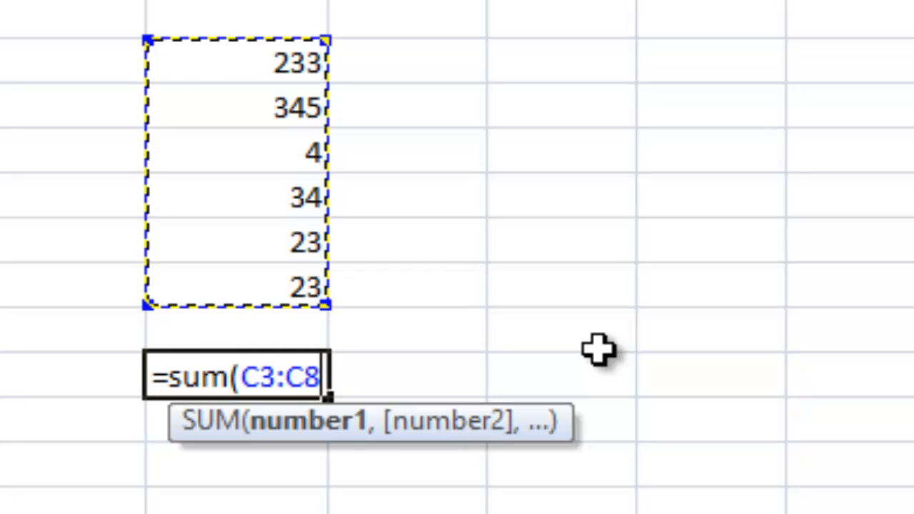
{"action": "type", "text": ")"}
{"action": "key", "text": "Return"}
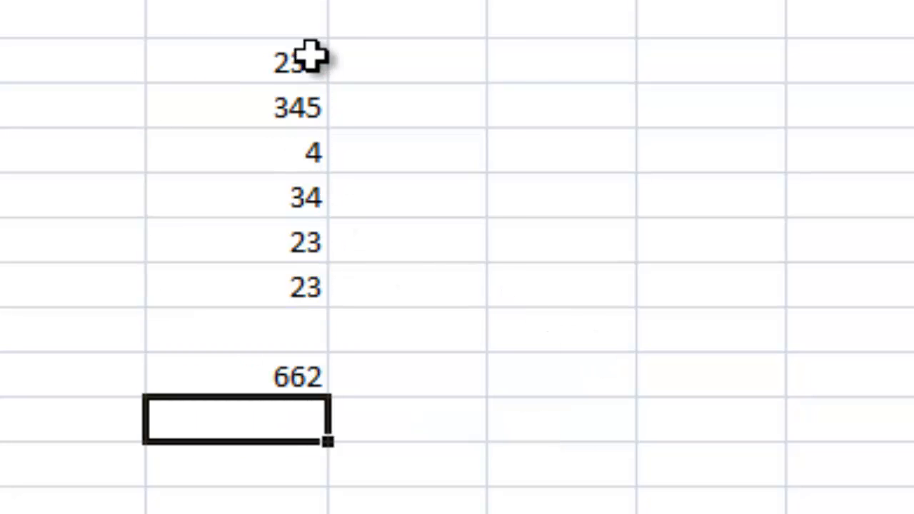
Step: Clear the total in C10 and all the sample numbers above it
{"action": "left_click_drag", "start_coordinate": [307, 61], "coordinate": [307, 285]}
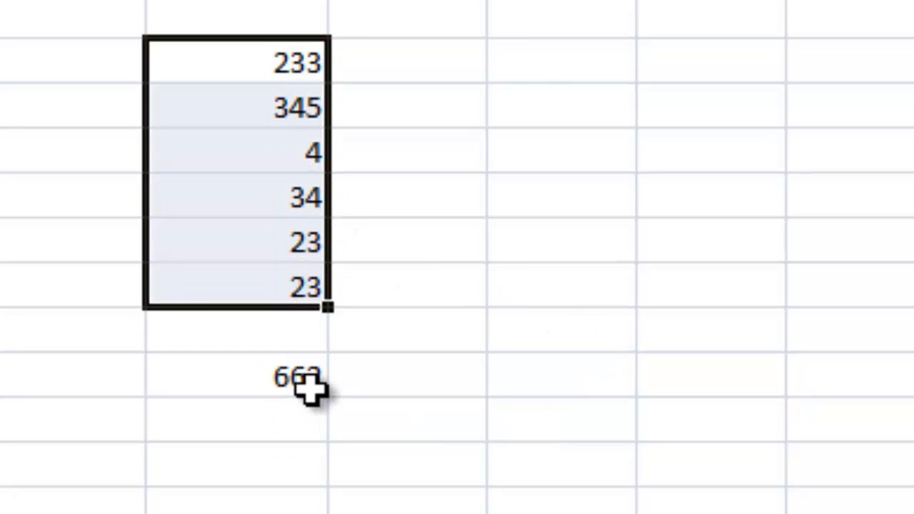
{"action": "left_click", "coordinate": [302, 378]}
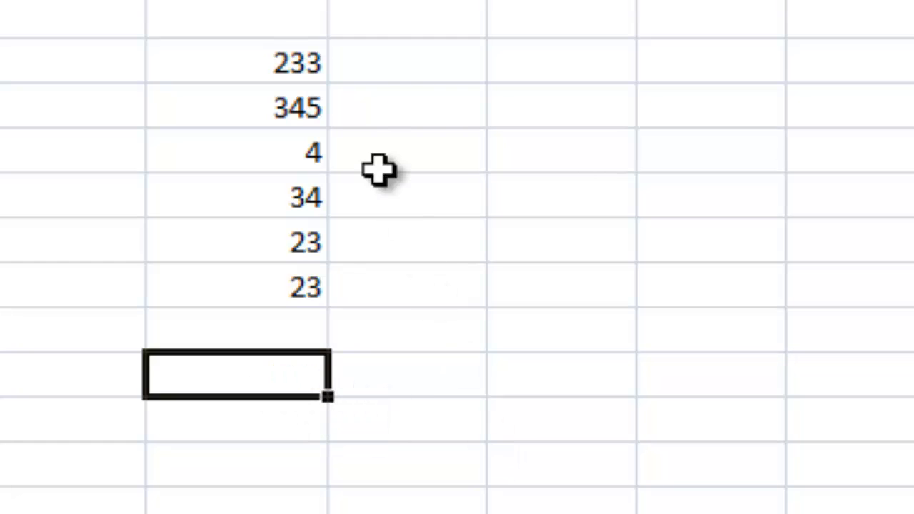
{"action": "left_click_drag", "start_coordinate": [304, 32], "coordinate": [323, 303]}
{"action": "key", "text": "Delete"}
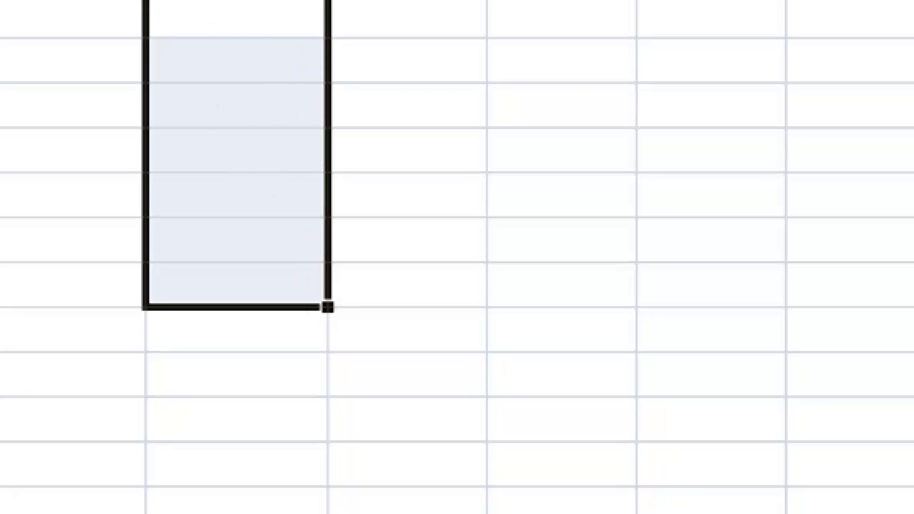
Step: Enter the heading Sales Man in cell C3 and make it bold
{"action": "left_click", "coordinate": [272, 92]}
{"action": "left_click", "coordinate": [266, 71]}
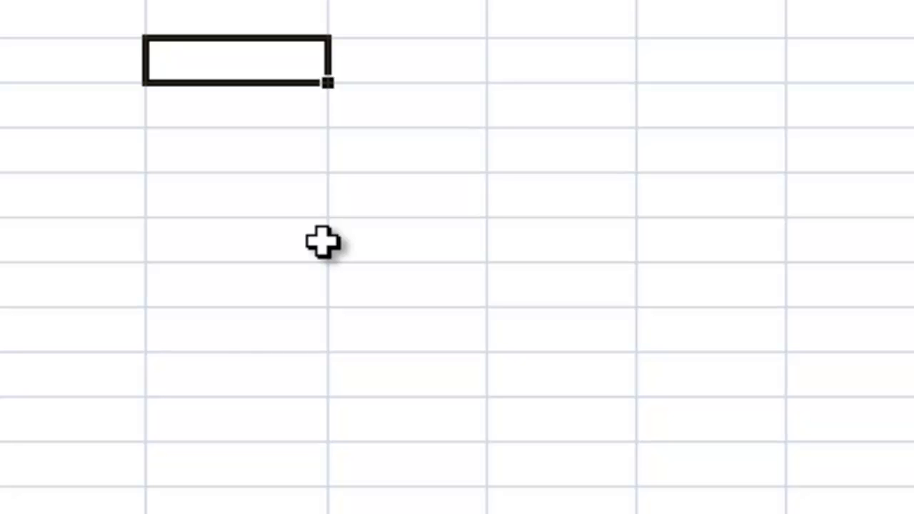
{"action": "type", "text": "Sales Man"}
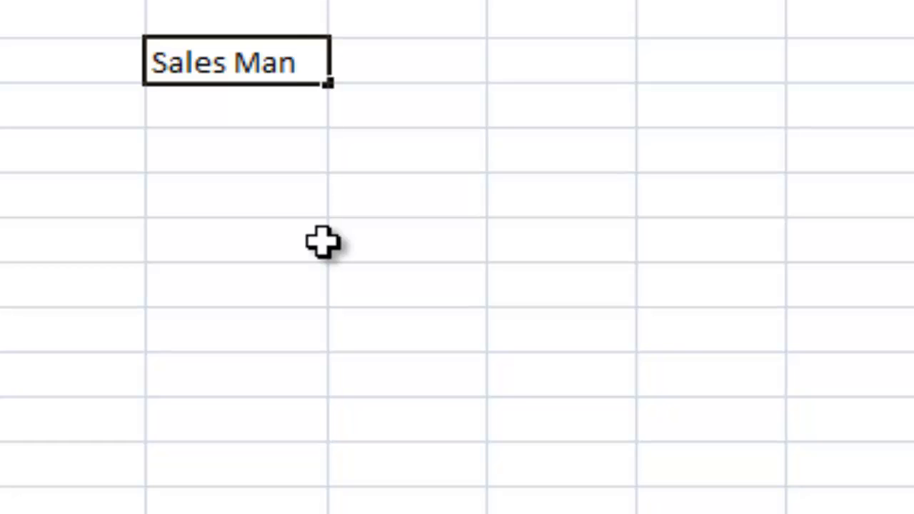
{"action": "key", "text": "Return"}
{"action": "left_click", "coordinate": [306, 43]}
{"action": "key", "text": "ctrl+b"}
Step: Add a bold heading Sale in D3, beside the Sales Man heading
{"action": "left_click", "coordinate": [393, 65]}
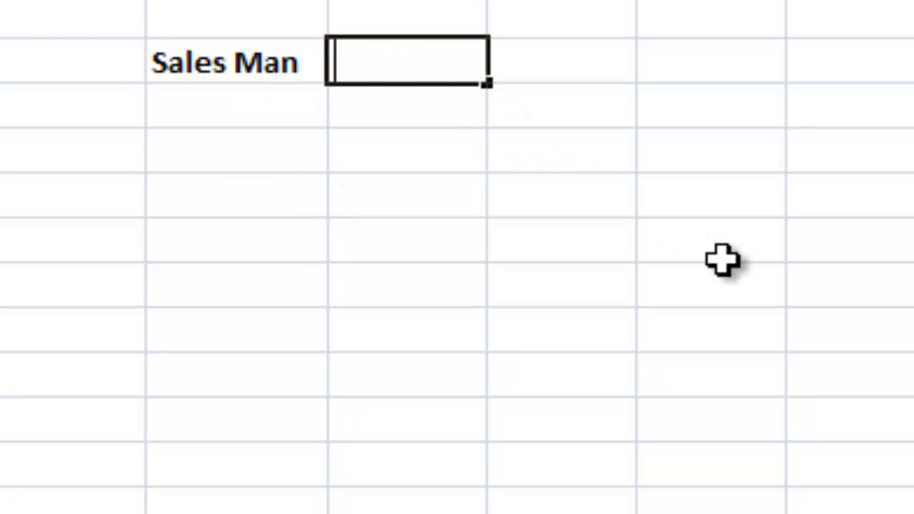
{"action": "type", "text": "Sale"}
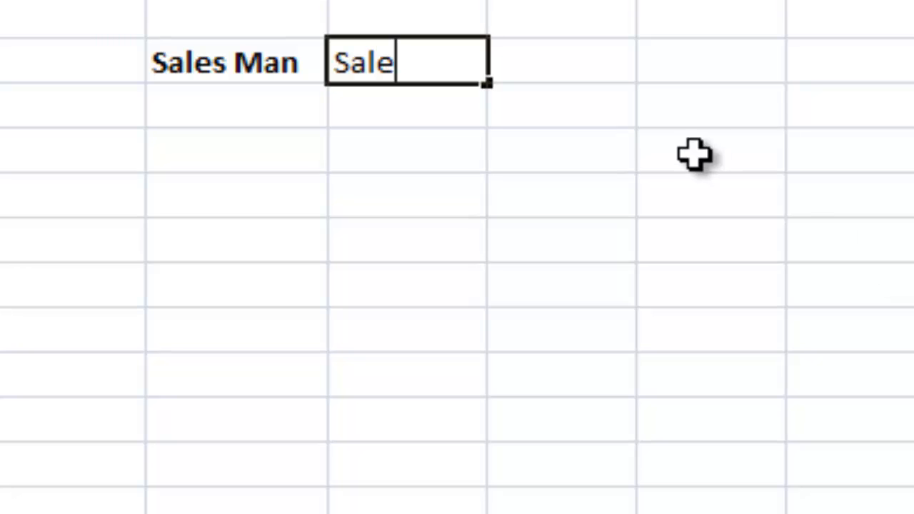
{"action": "left_click", "coordinate": [693, 153]}
{"action": "left_click", "coordinate": [443, 66]}
{"action": "key", "text": "ctrl+b"}
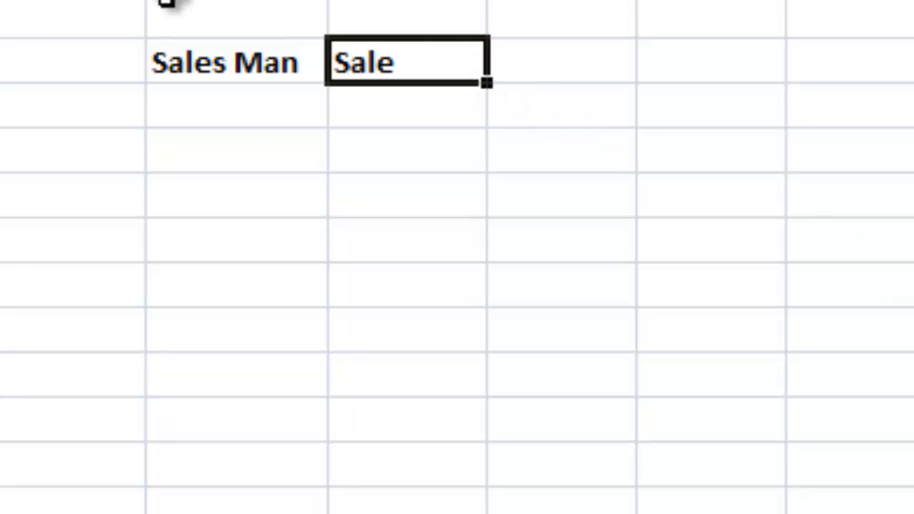
{"action": "left_click", "coordinate": [227, 103]}
{"action": "left_click", "coordinate": [207, 62]}
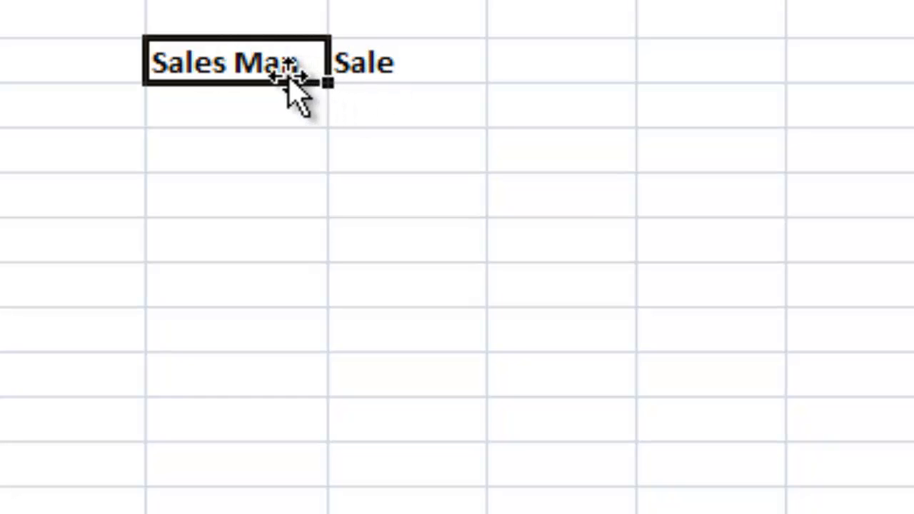
{"action": "left_click", "coordinate": [357, 90]}
{"action": "left_click", "coordinate": [270, 113]}
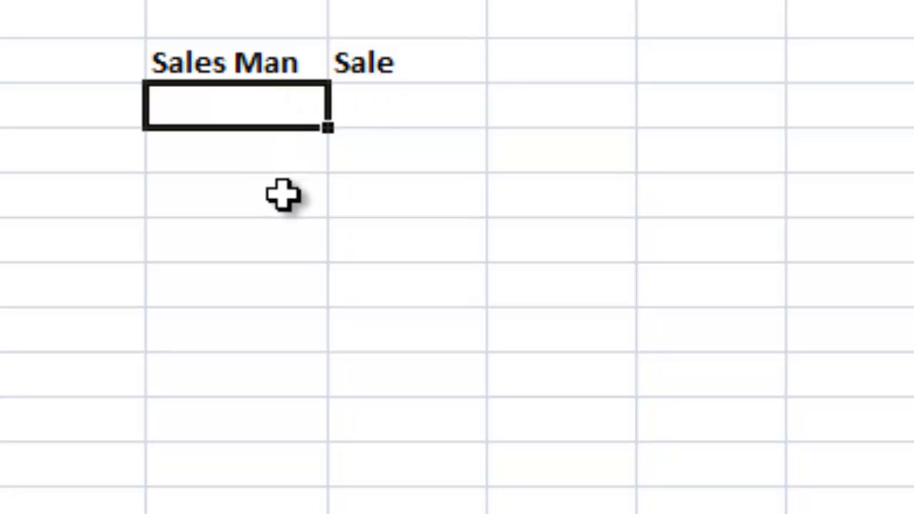
Step: Enter four different salesmen's first names in cells C5 to C8 under Sales Man
{"action": "left_click", "coordinate": [260, 153]}
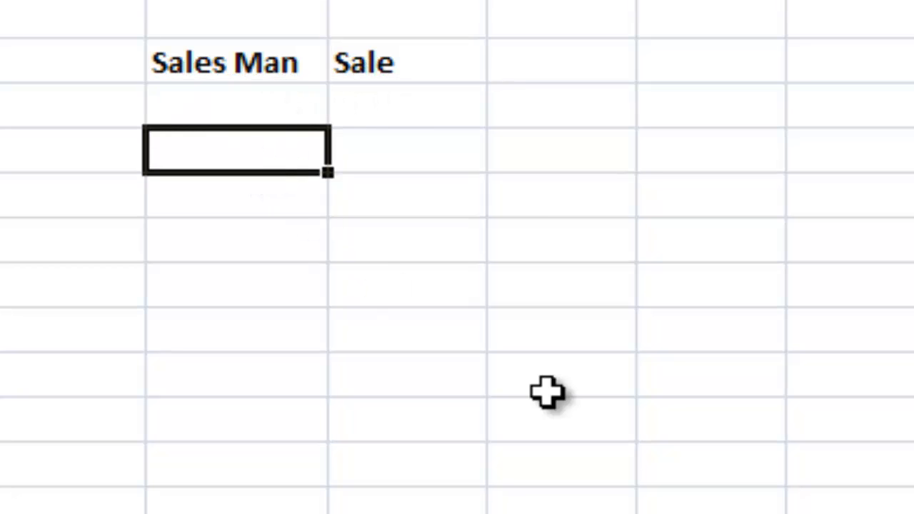
{"action": "type", "text": "Baba"}
{"action": "key", "text": "BackSpace"}
{"action": "key", "text": "BackSpace"}
{"action": "key", "text": "BackSpace"}
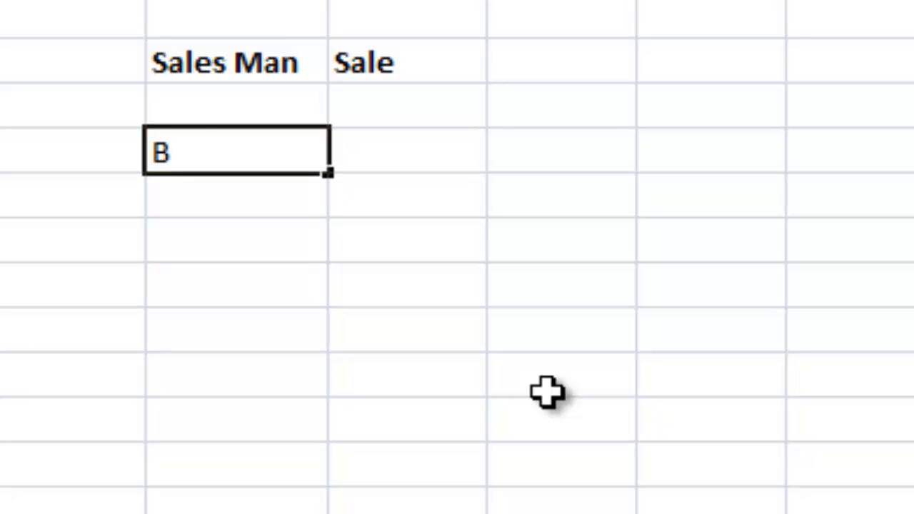
{"action": "type", "text": "abar"}
{"action": "key", "text": "Return"}
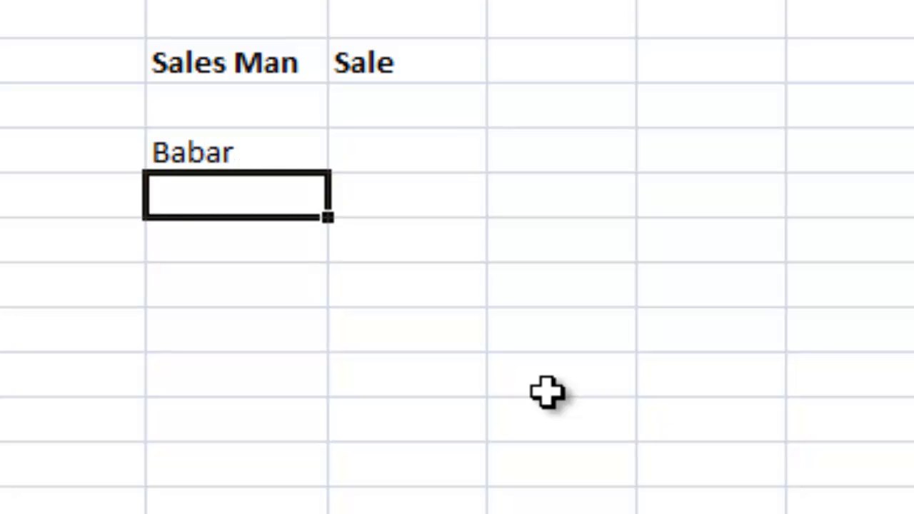
{"action": "type", "text": "Nadeem"}
{"action": "key", "text": "Return"}
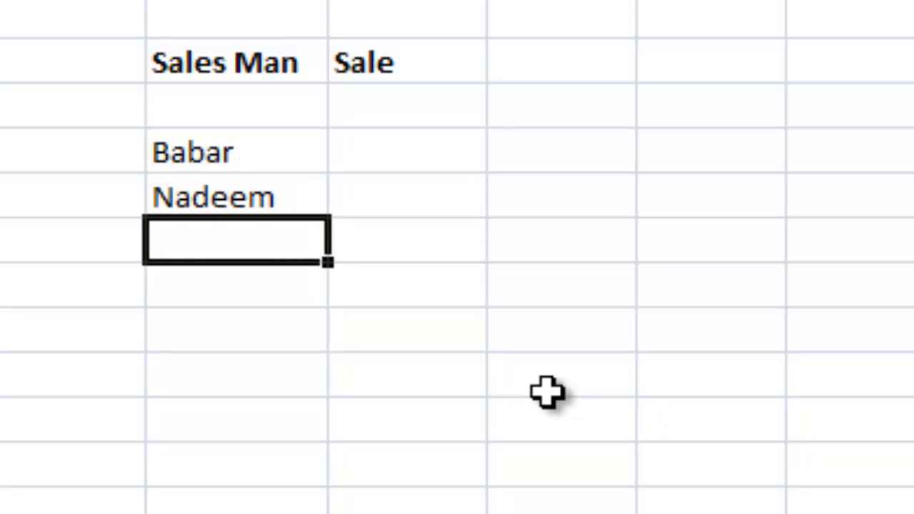
{"action": "type", "text": "ali"}
{"action": "key", "text": "Return"}
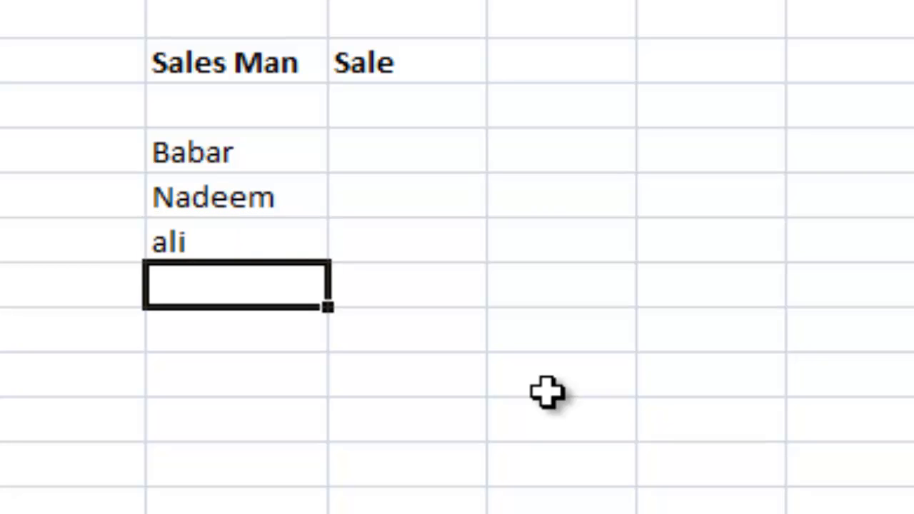
{"action": "type", "text": "usman"}
{"action": "key", "text": "Return"}
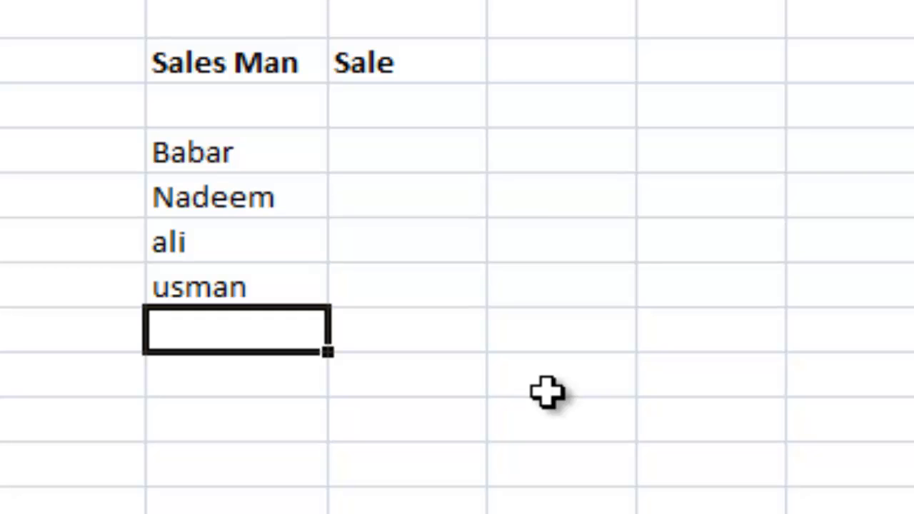
Step: Continue the Sales Man column from C9 to C17, repeating the same salesmen's names in mixed order
{"action": "type", "text": "nadeem"}
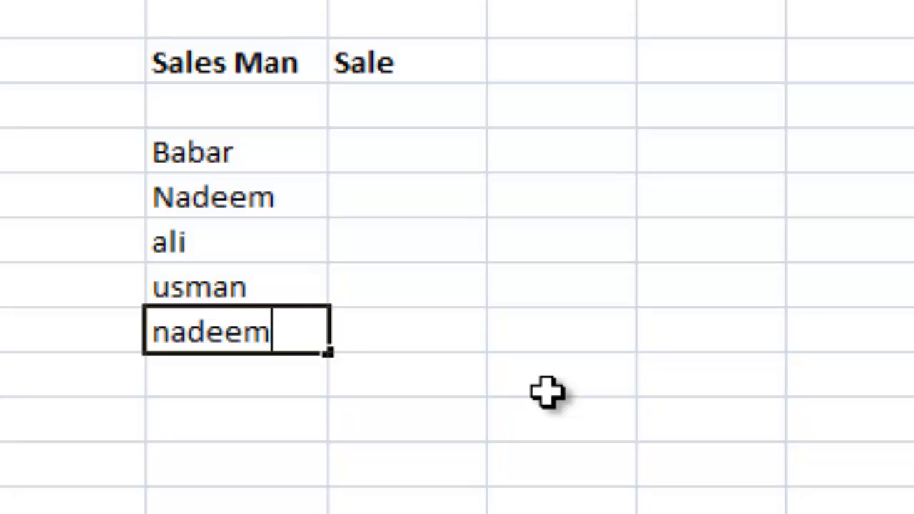
{"action": "key", "text": "Return"}
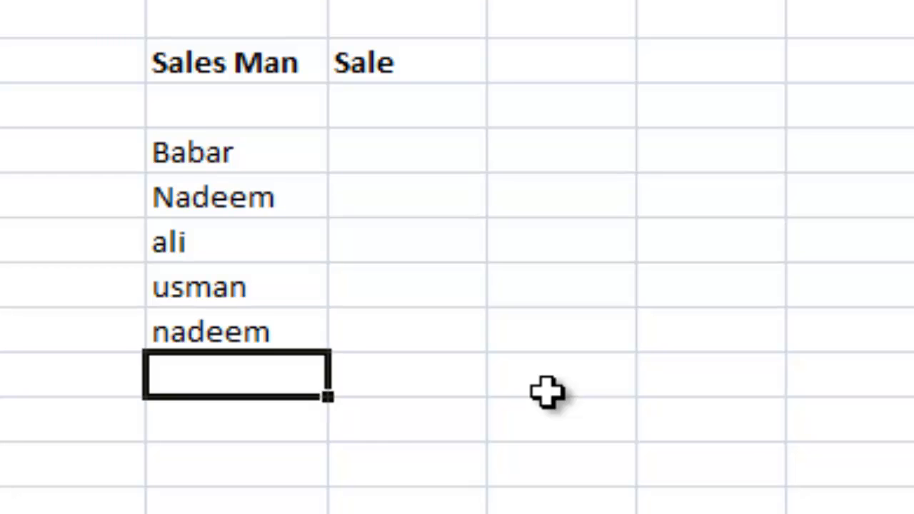
{"action": "type", "text": "ali"}
{"action": "key", "text": "Return"}
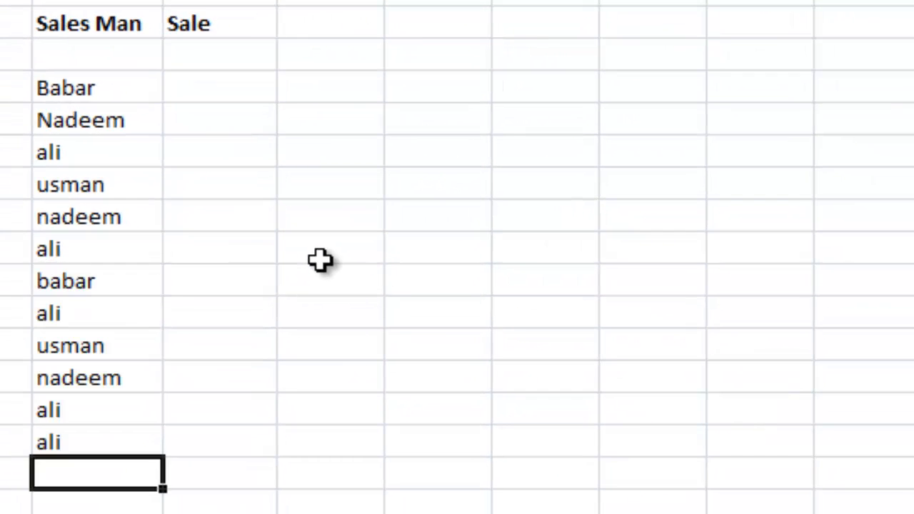
{"action": "type", "text": "a"}
{"action": "key", "text": "Return"}
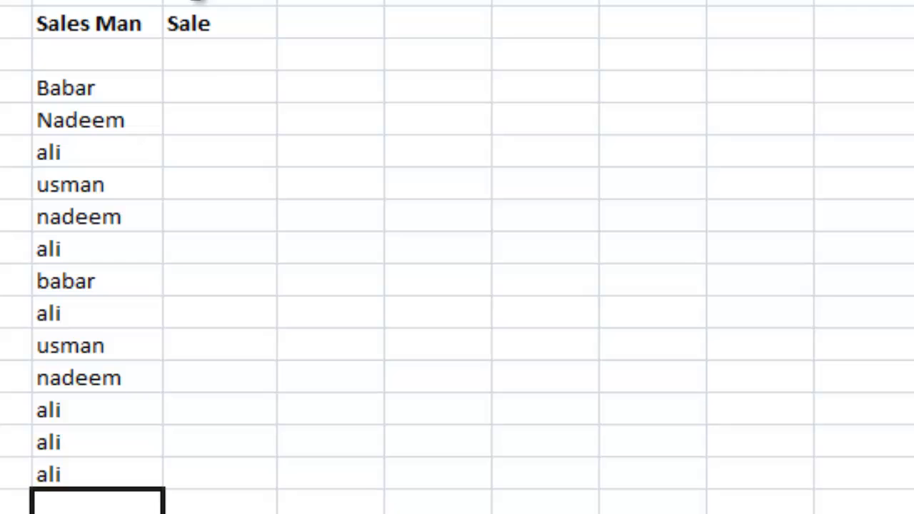
Step: Fill the Sale column D5:D17 with 3453, 2333, 4556, 6745, 2344, 5678, 3422, 3456, 1234, 4566, 3566, 3577 and 3437
{"action": "left_click", "coordinate": [215, 89]}
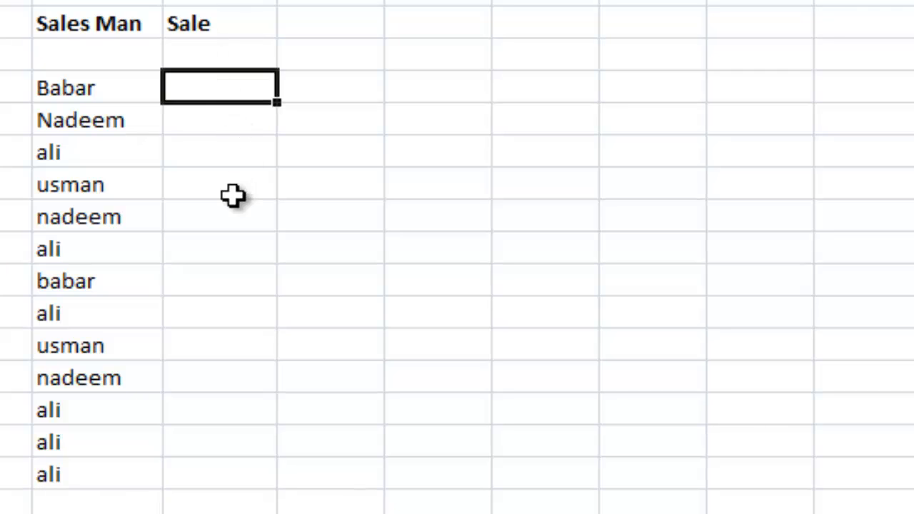
{"action": "type", "text": "3453"}
{"action": "key", "text": "Up"}
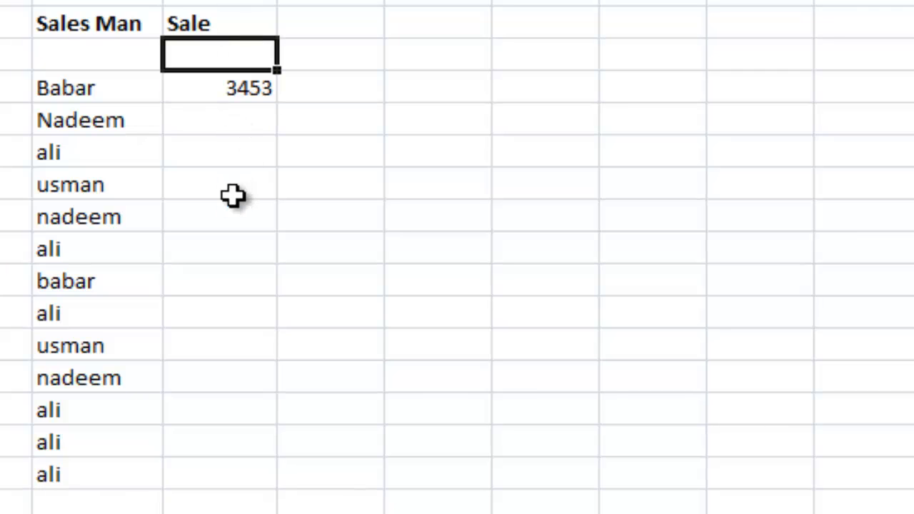
{"action": "key", "text": "Down"}
{"action": "key", "text": "Down"}
{"action": "key", "text": "Down"}
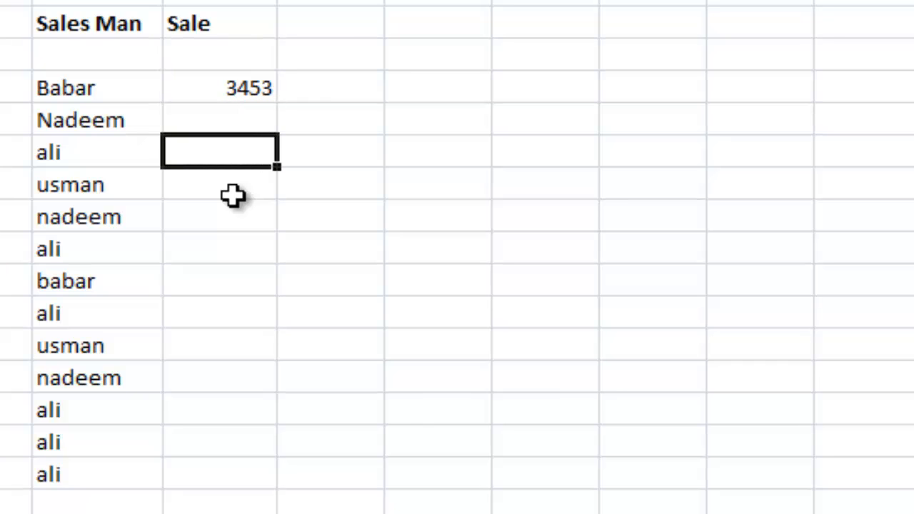
{"action": "key", "text": "Up"}
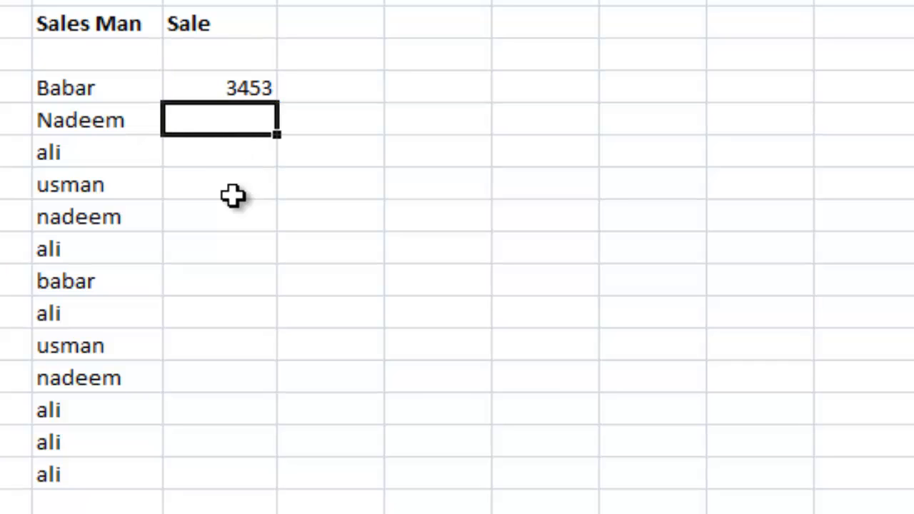
{"action": "type", "text": "23334"}
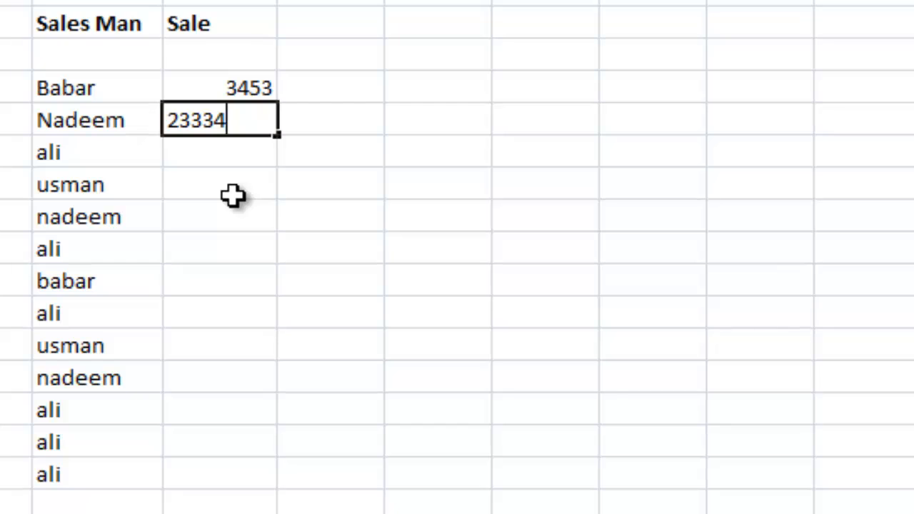
{"action": "key", "text": "BackSpace"}
{"action": "key", "text": "Return"}
{"action": "type", "text": "45"}
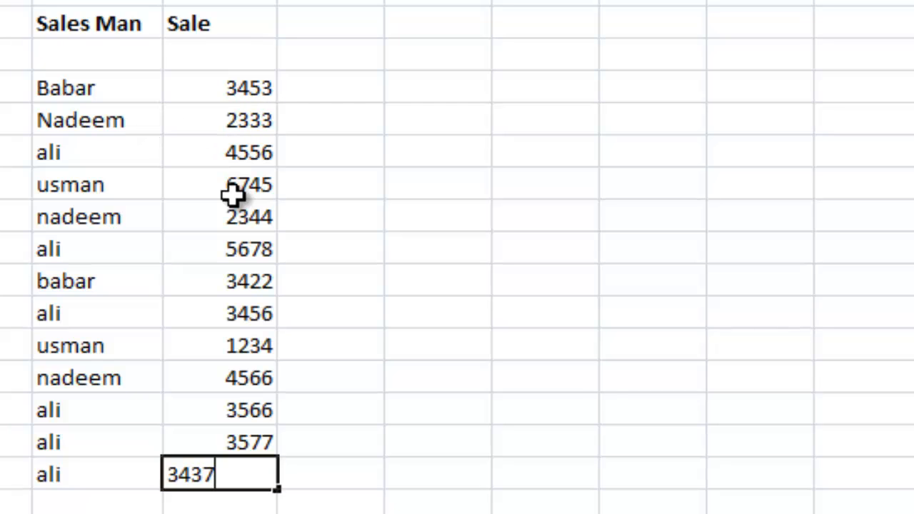
{"action": "left_click", "coordinate": [331, 219]}
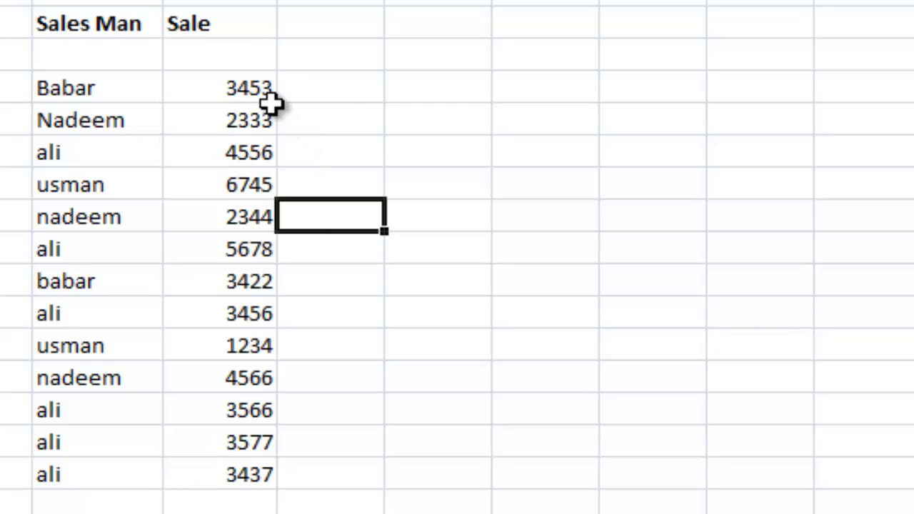
{"action": "left_click_drag", "start_coordinate": [262, 88], "coordinate": [265, 476]}
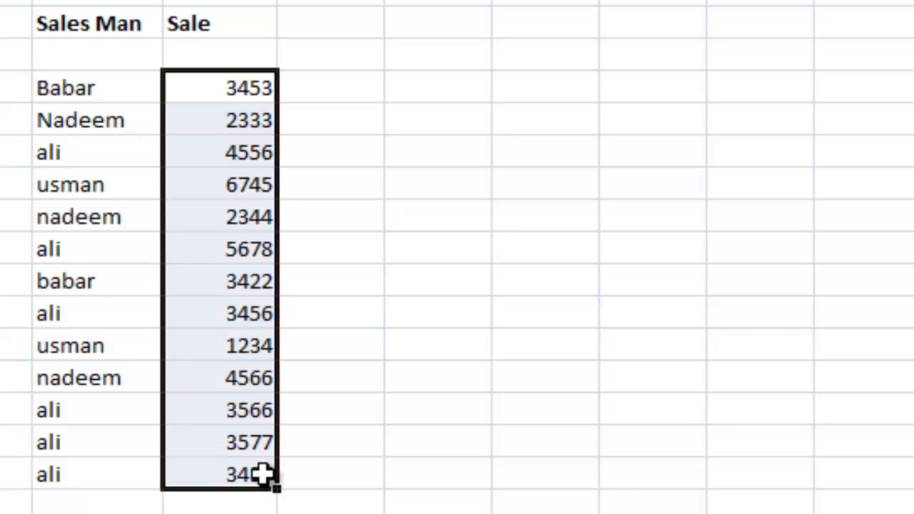
{"action": "left_click", "coordinate": [376, 357]}
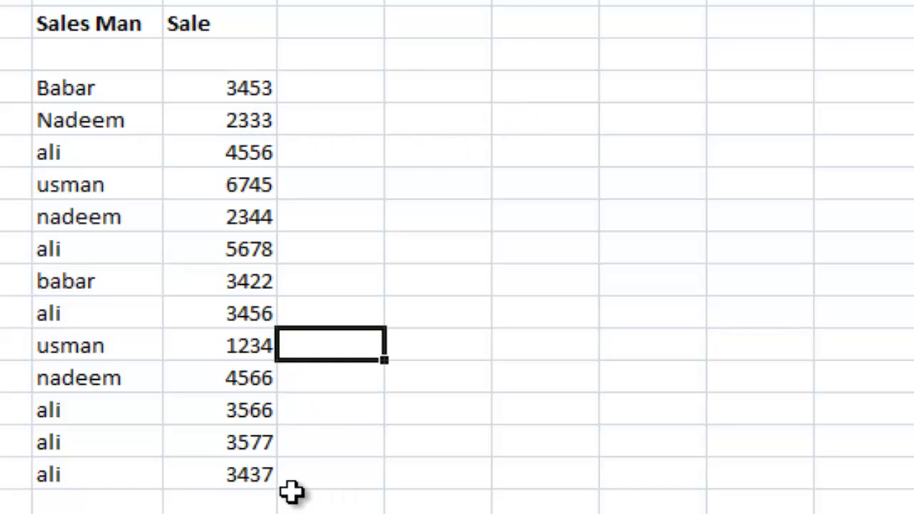
{"action": "left_click_drag", "start_coordinate": [267, 476], "coordinate": [263, 98]}
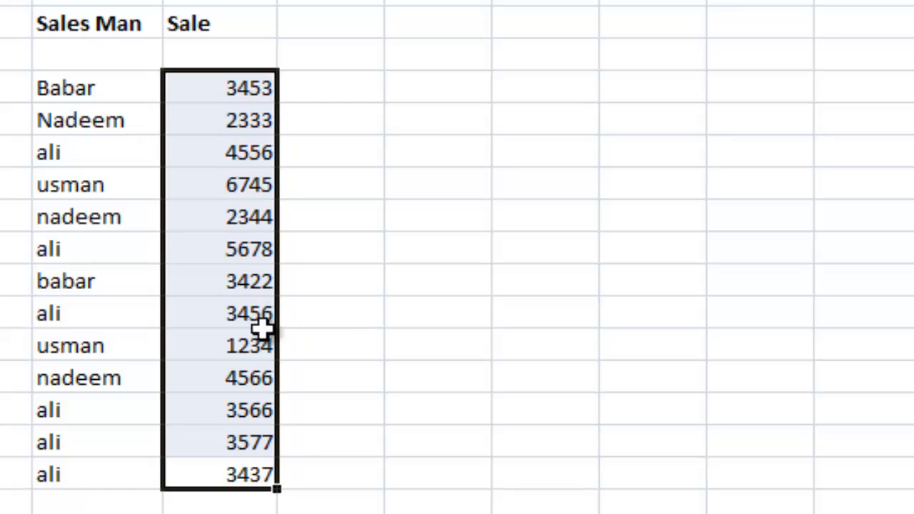
Step: Total the sales in D5:D17 with a SUM formula in D18, and clear that cell again
{"action": "left_click", "coordinate": [177, 504]}
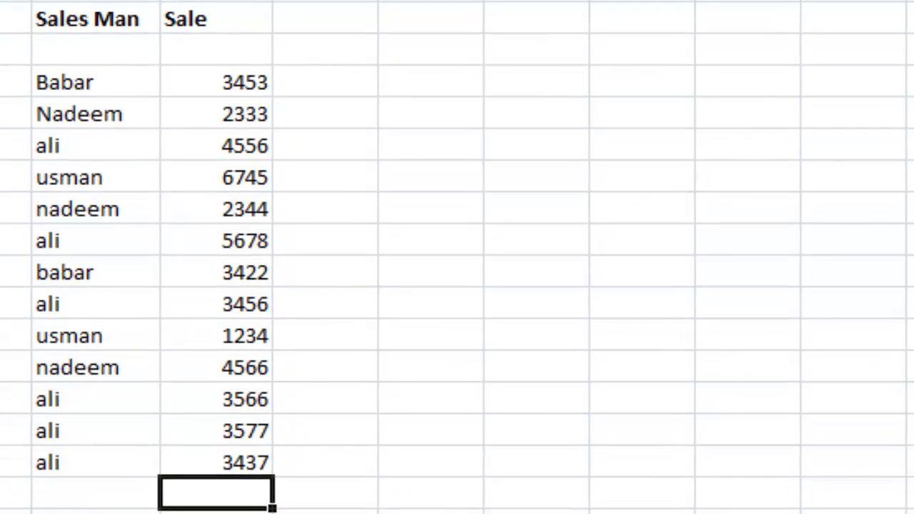
{"action": "type", "text": "=sum("}
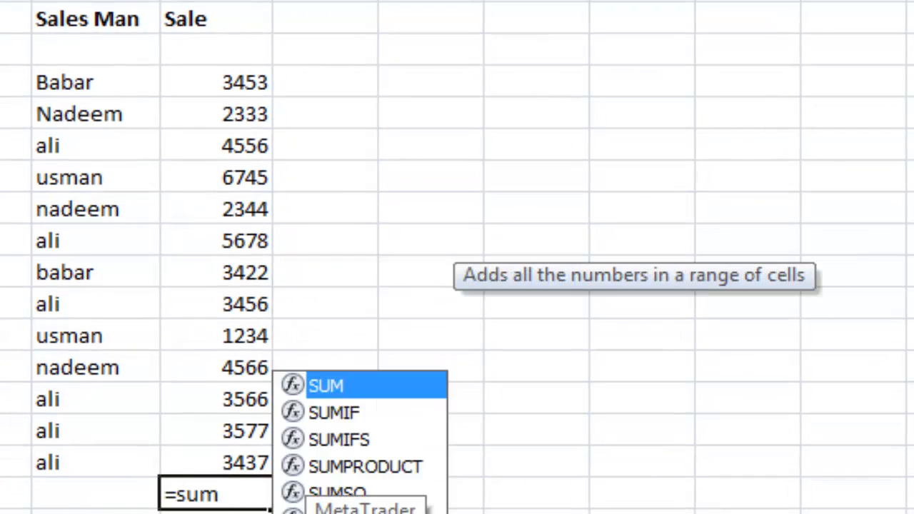
{"action": "left_click", "coordinate": [216, 87]}
{"action": "left_click_drag", "start_coordinate": [218, 266], "coordinate": [238, 457]}
{"action": "type", "text": ")"}
{"action": "key", "text": "Return"}
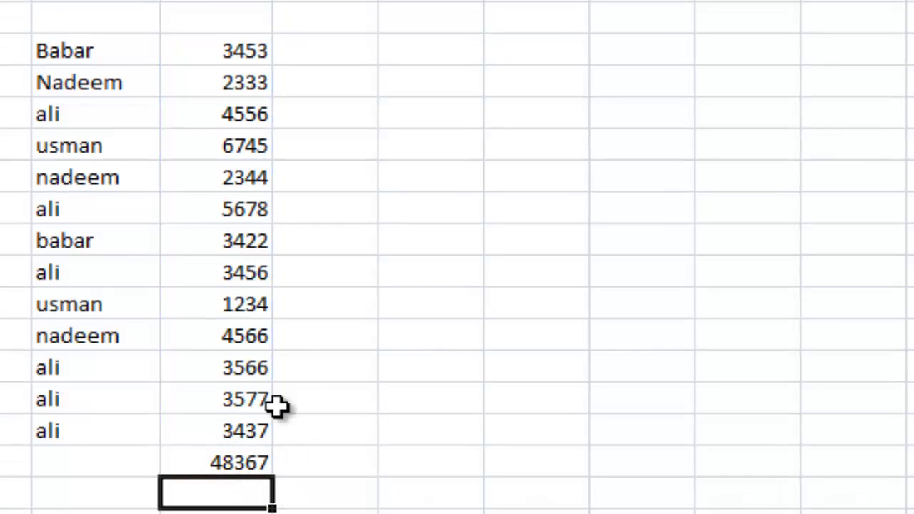
{"action": "left_click", "coordinate": [228, 463]}
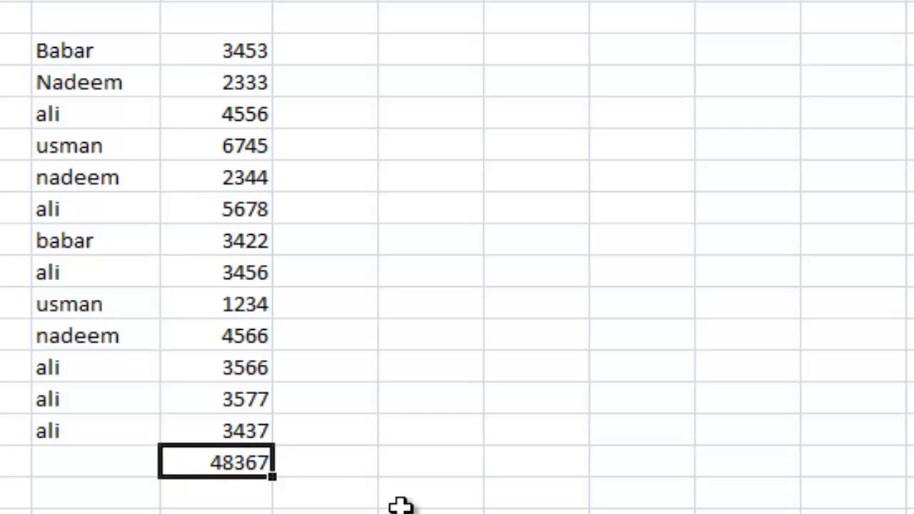
{"action": "key", "text": "Delete"}
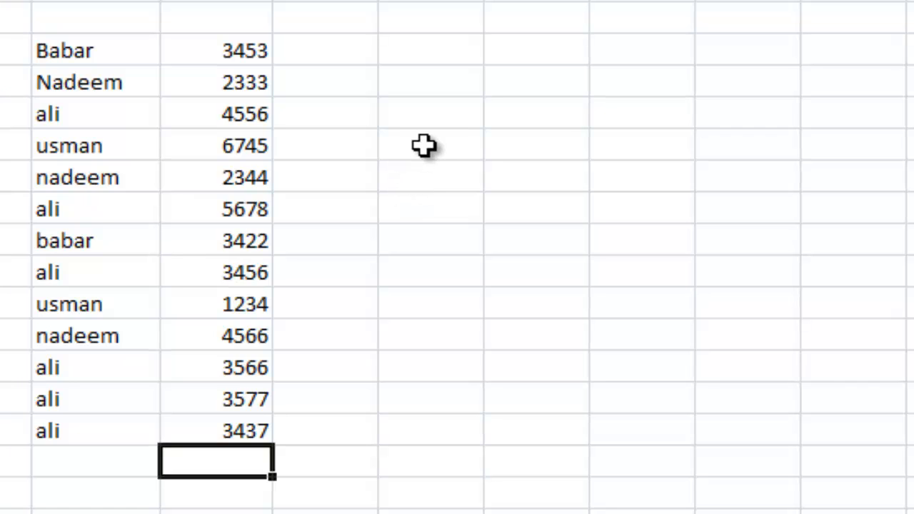
Step: Enter a SUMIF formula in G8 with range C5:C17, the first name from C5 as quoted criterion, and sum range D5:D17
{"action": "left_click", "coordinate": [514, 143]}
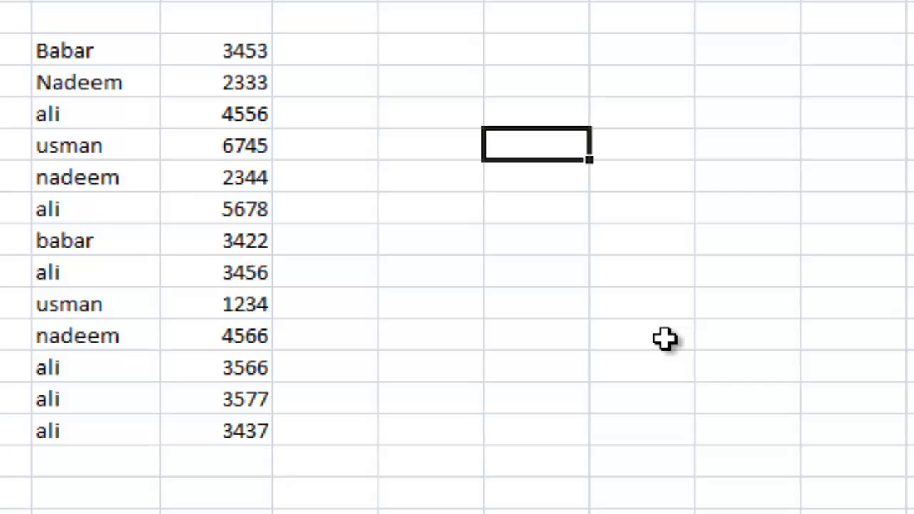
{"action": "type", "text": "=sum"}
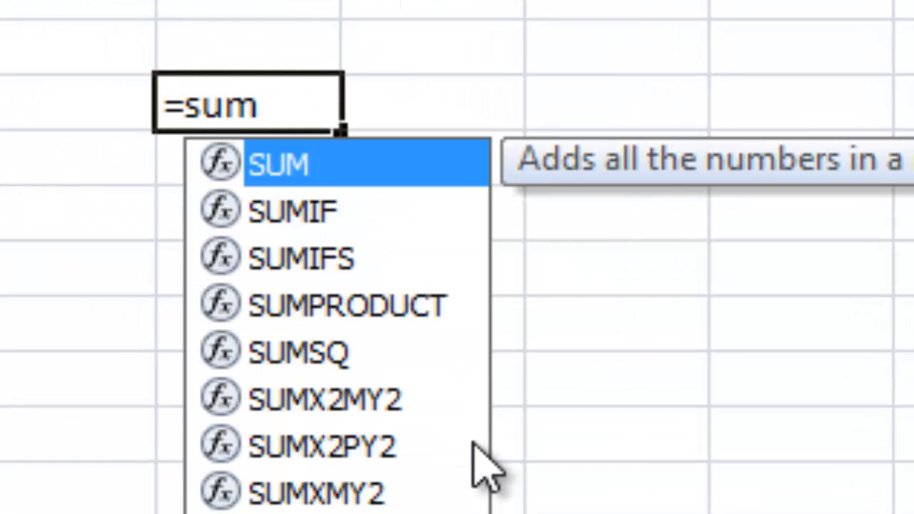
{"action": "type", "text": "if("}
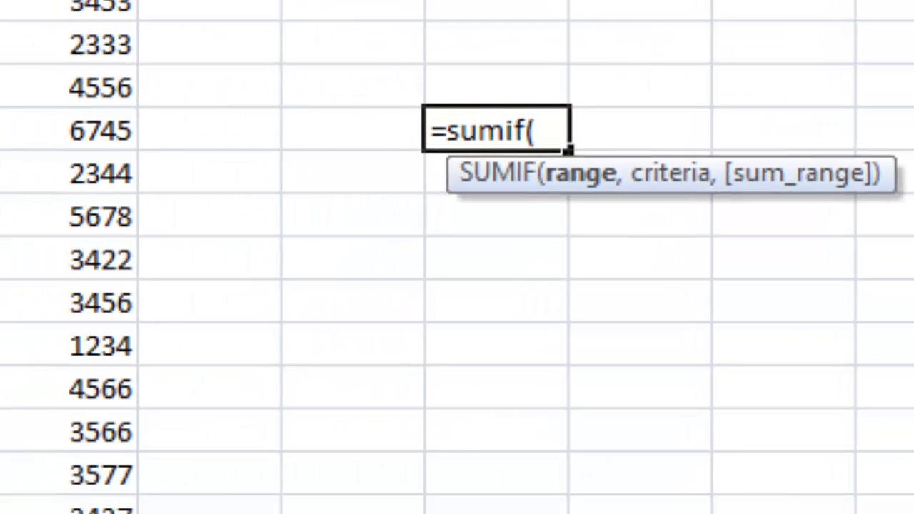
{"action": "left_click", "coordinate": [47, 30]}
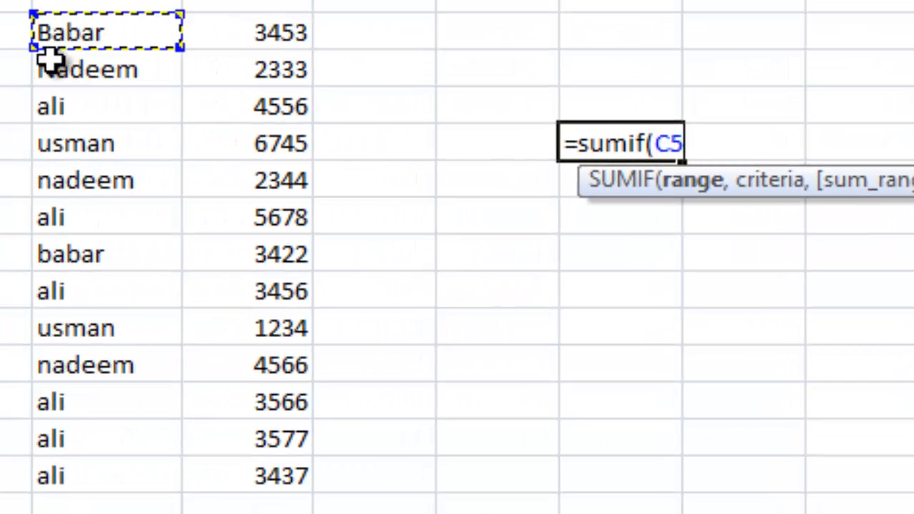
{"action": "left_click_drag", "start_coordinate": [50, 62], "coordinate": [96, 482]}
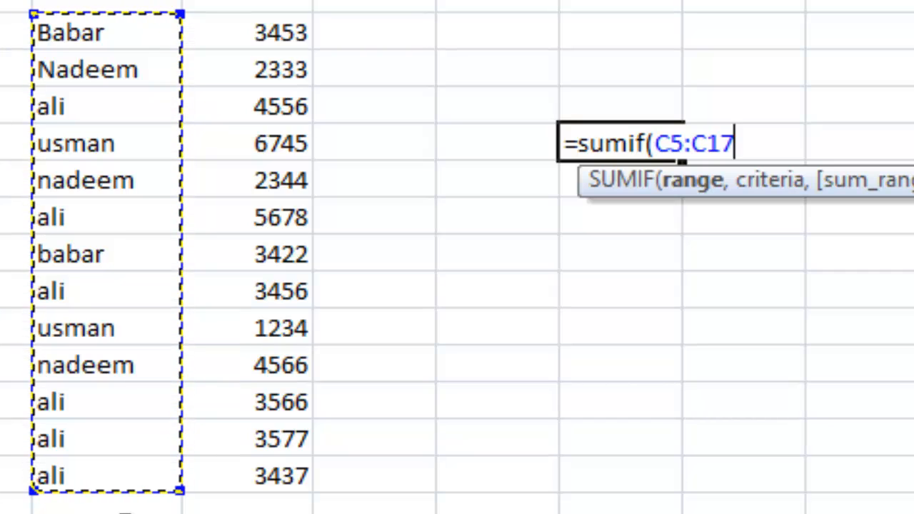
{"action": "type", "text": ",\"b"}
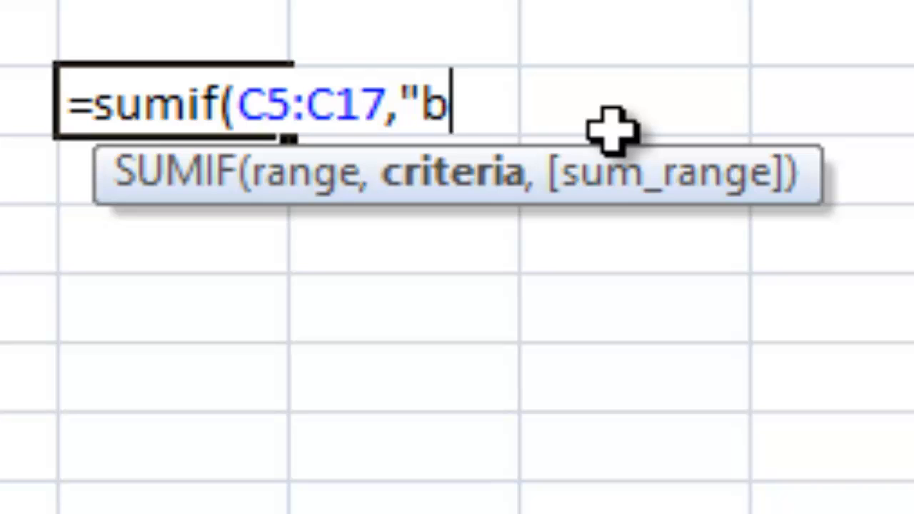
{"action": "type", "text": "abar\","}
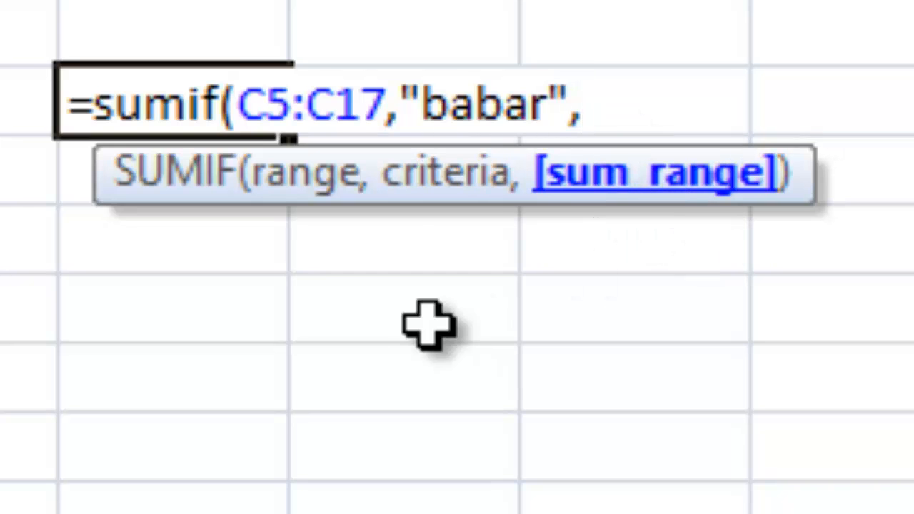
{"action": "left_click_drag", "start_coordinate": [272, 26], "coordinate": [298, 484]}
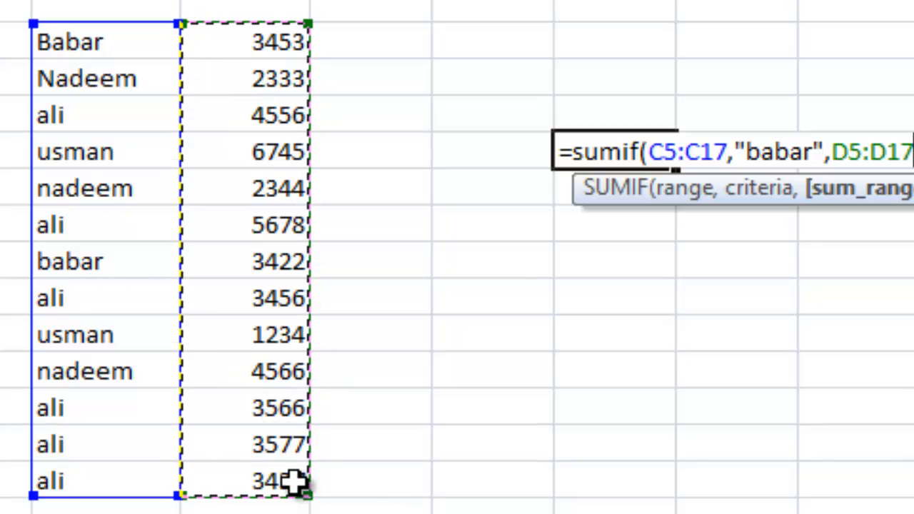
{"action": "type", "text": ")"}
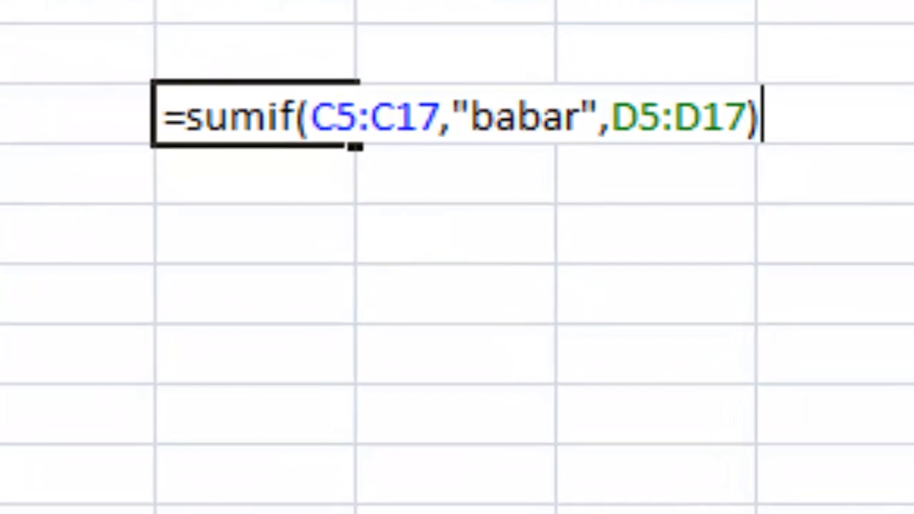
{"action": "key", "text": "Return"}
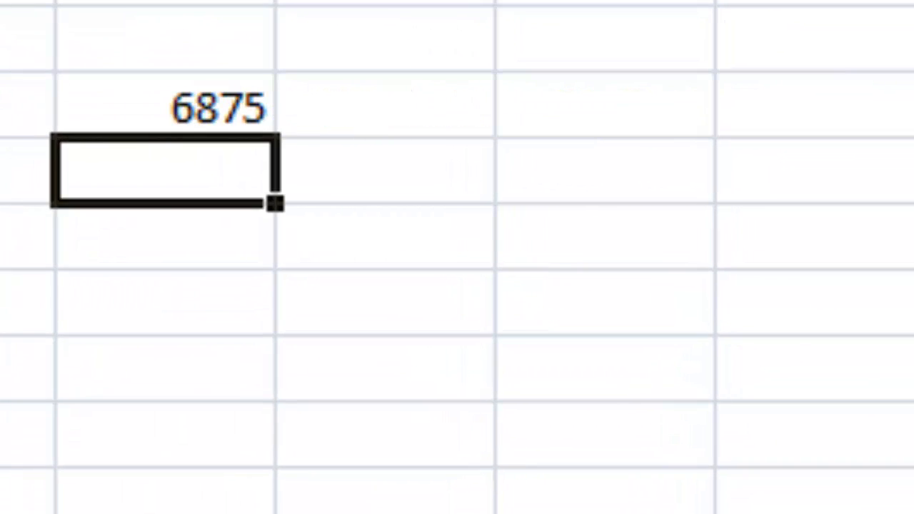
Step: Label the SUMIF result in G8 by entering that salesman's first name in G7 above it
{"action": "left_click", "coordinate": [164, 116]}
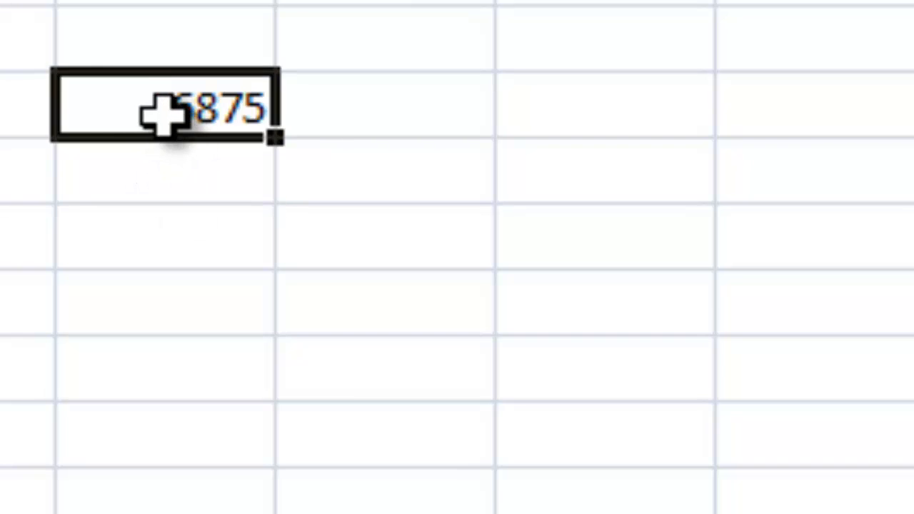
{"action": "left_click", "coordinate": [118, 53]}
{"action": "type", "text": "Babar"}
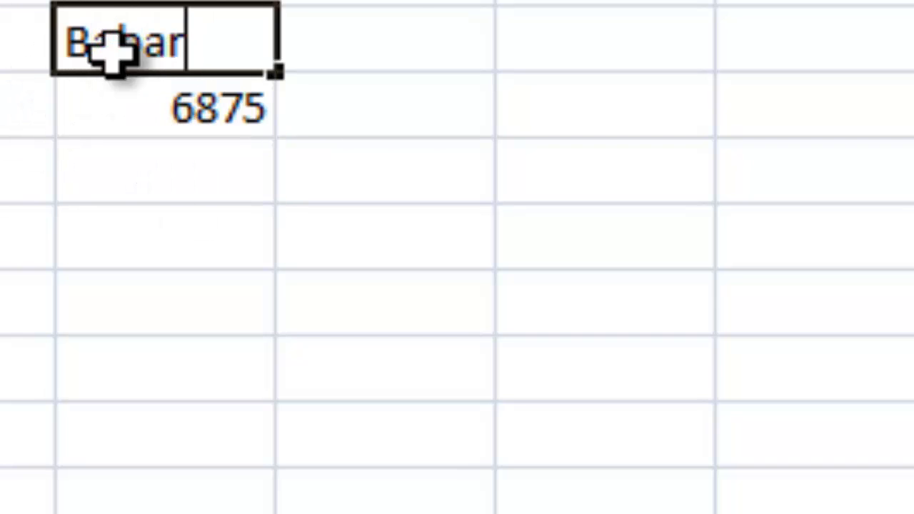
{"action": "left_click", "coordinate": [463, 35]}
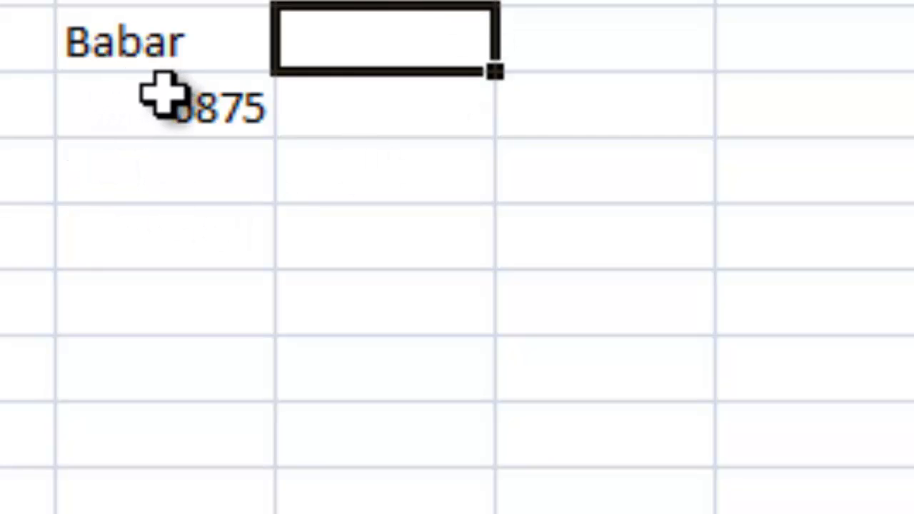
Step: Enter a SUMIF formula in H8 with range C5:C17, the name from C8 as quoted criterion, and sum range D5:D17
{"action": "left_click", "coordinate": [314, 108]}
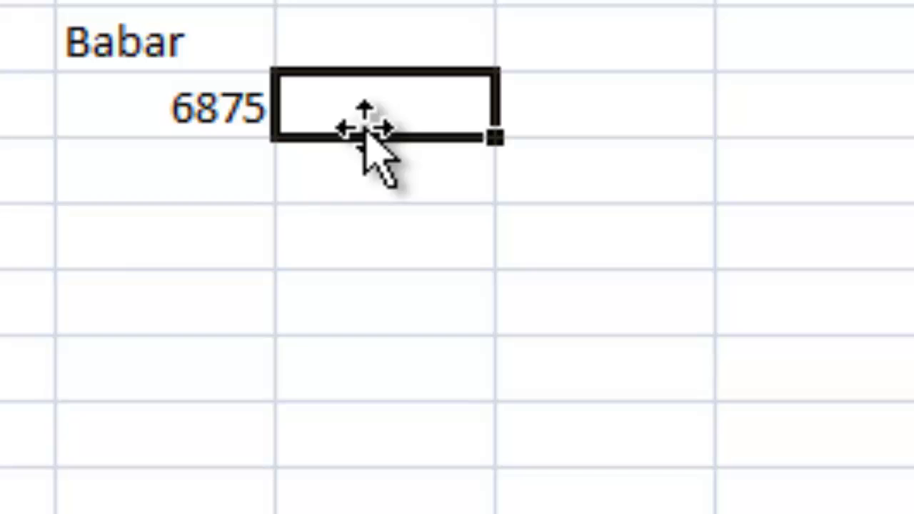
{"action": "double_click", "coordinate": [416, 122]}
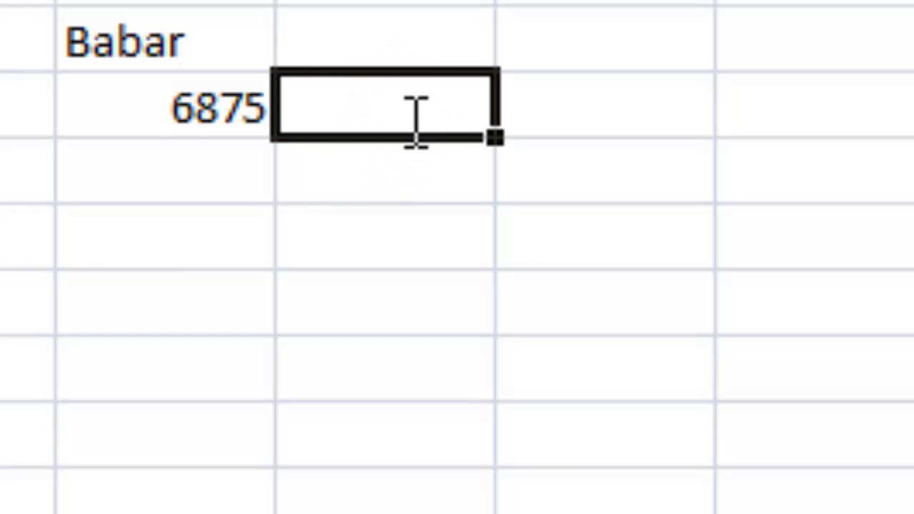
{"action": "type", "text": "=sumif"}
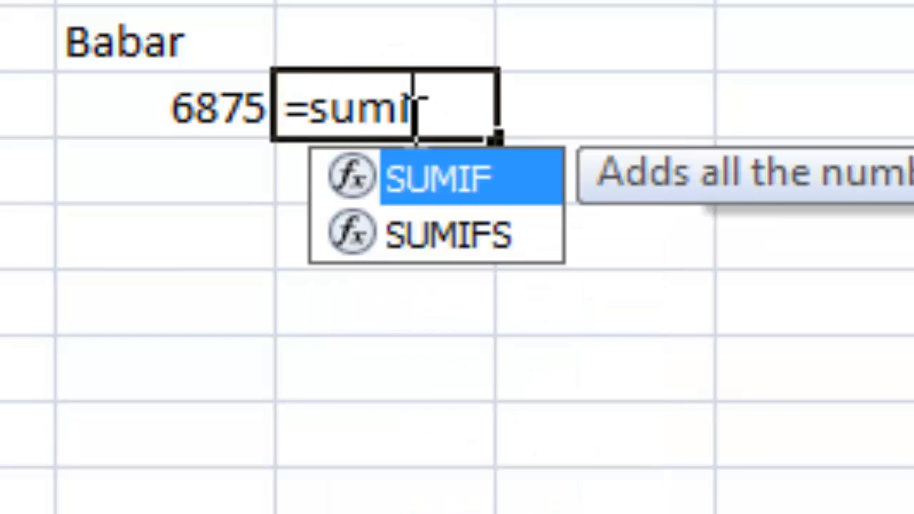
{"action": "type", "text": "("}
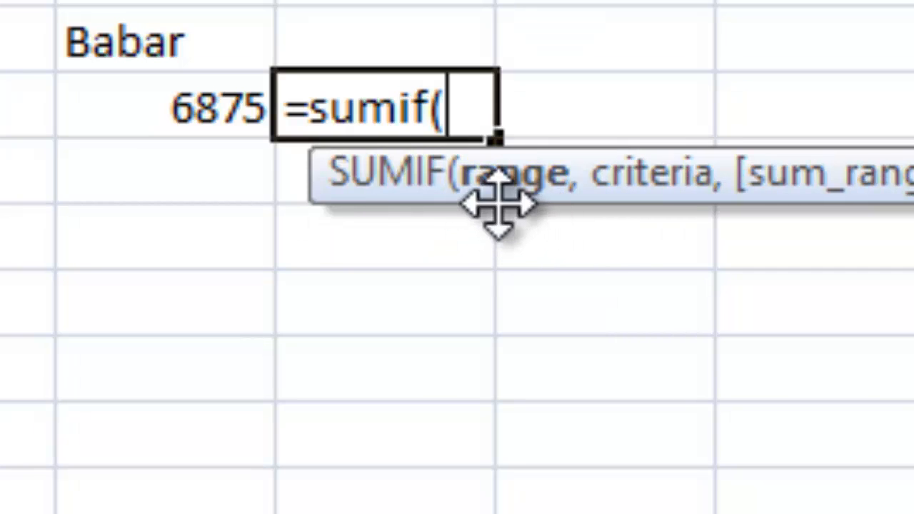
{"action": "left_click", "coordinate": [131, 50]}
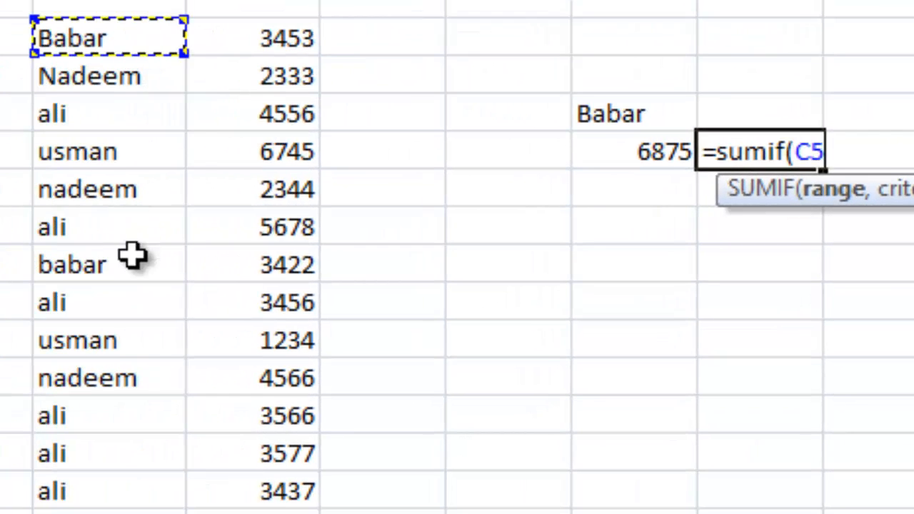
{"action": "left_click_drag", "start_coordinate": [133, 257], "coordinate": [137, 486]}
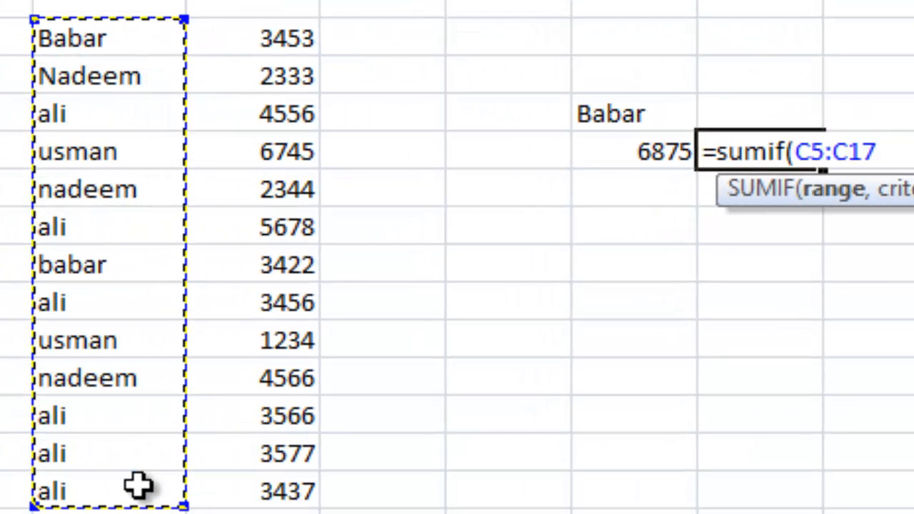
{"action": "type", "text": ",\"usman"}
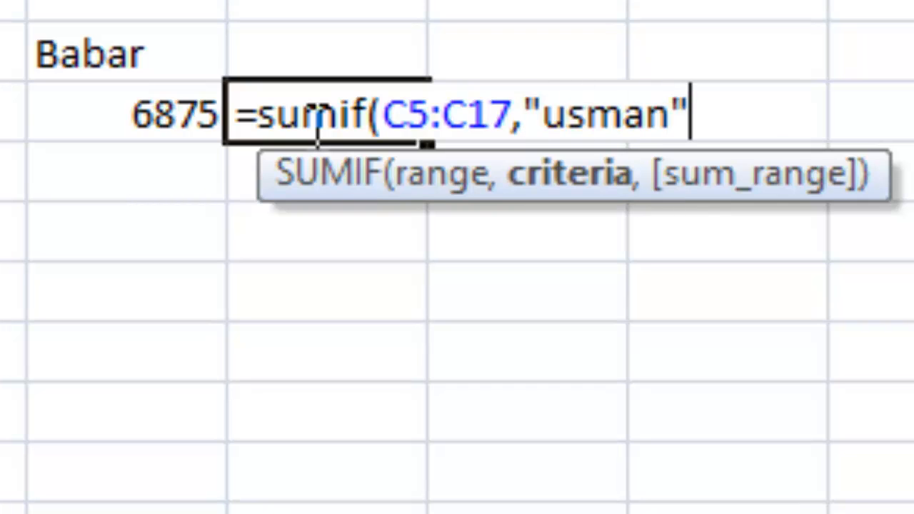
{"action": "type", "text": ","}
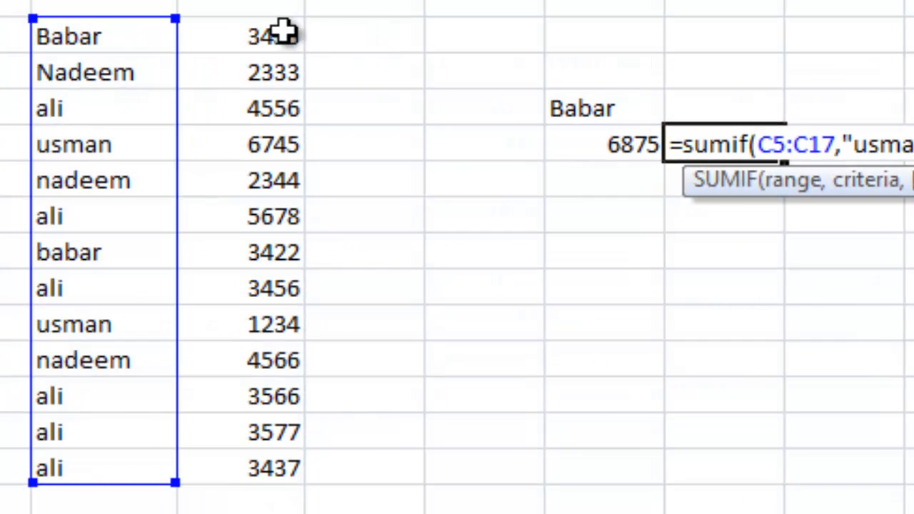
{"action": "left_click_drag", "start_coordinate": [97, 7], "coordinate": [91, 513]}
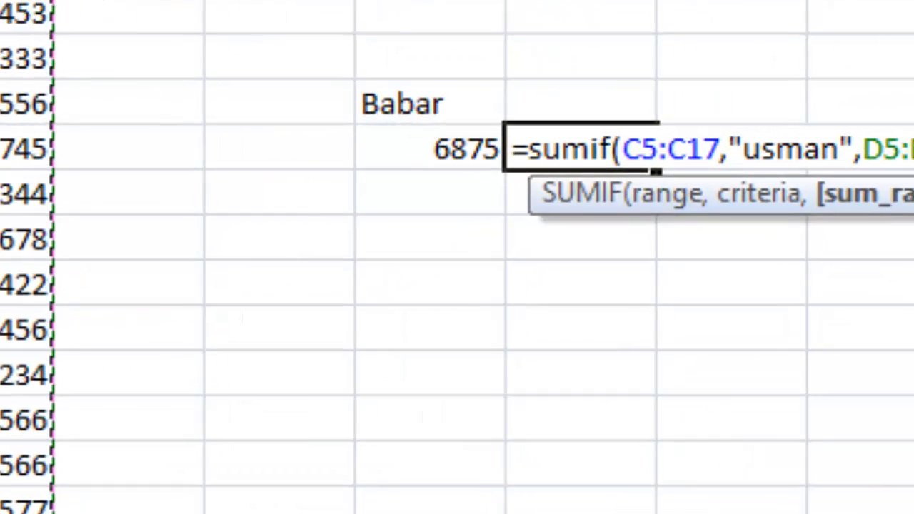
{"action": "type", "text": ")"}
{"action": "key", "text": "Return"}
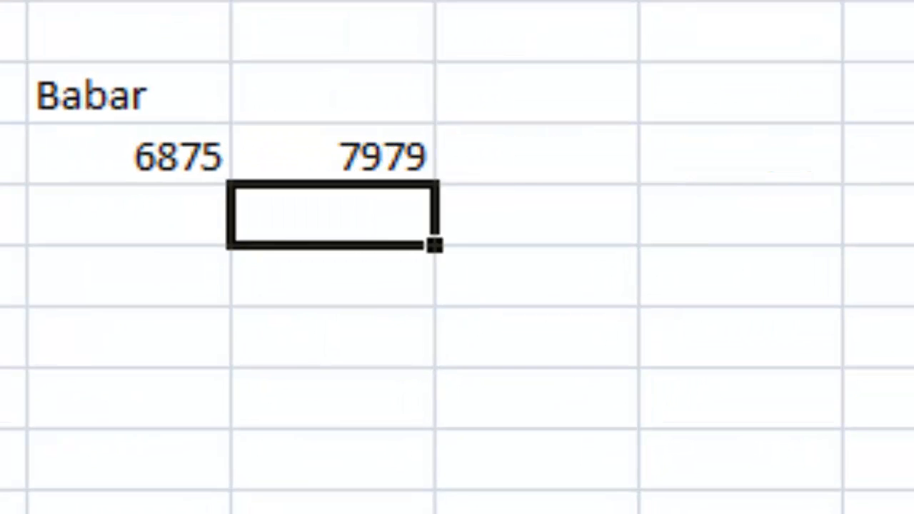
Step: Label the SUMIF result in H8 by entering the matching salesman's first name in H7
{"action": "left_click", "coordinate": [390, 100]}
{"action": "type", "text": "usman"}
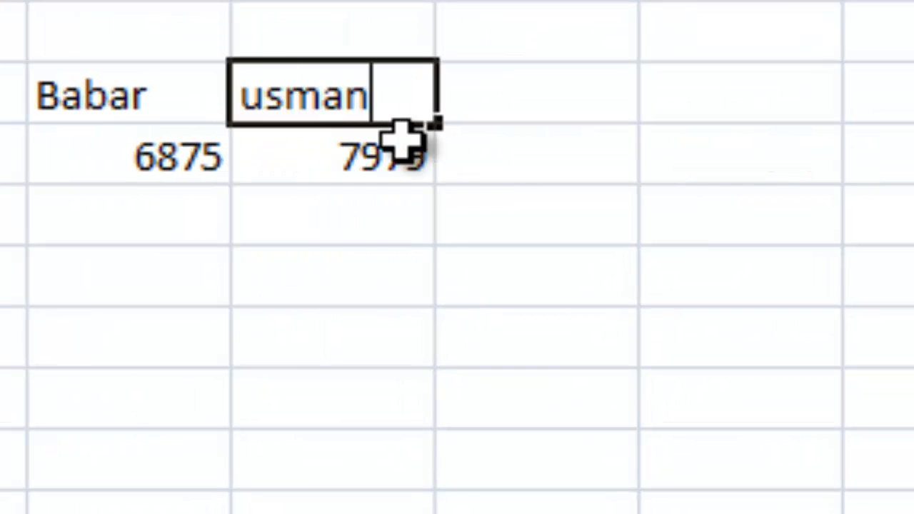
{"action": "key", "text": "Return"}
{"action": "left_click", "coordinate": [150, 175]}
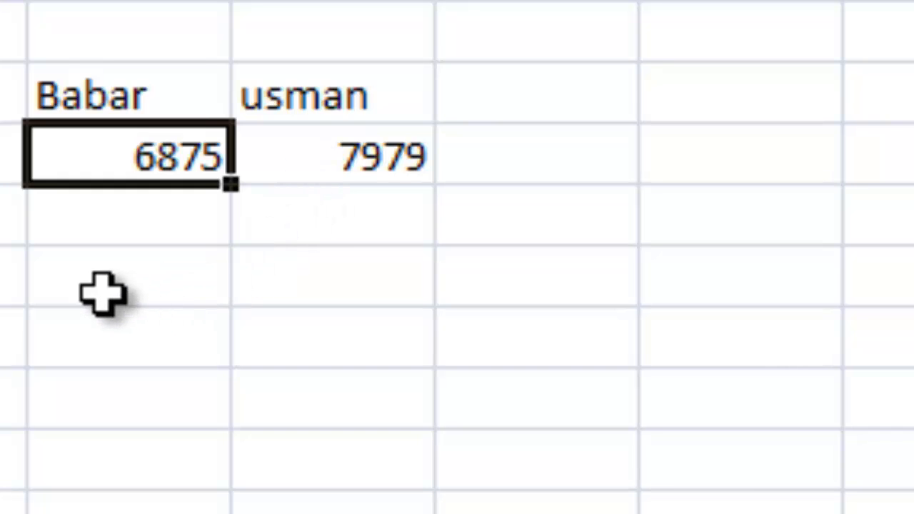
Step: Enter a SUMIF formula in H11 with range C5:C17, cell G11 as the criterion, and sum range D5:D17
{"action": "left_click", "coordinate": [104, 343]}
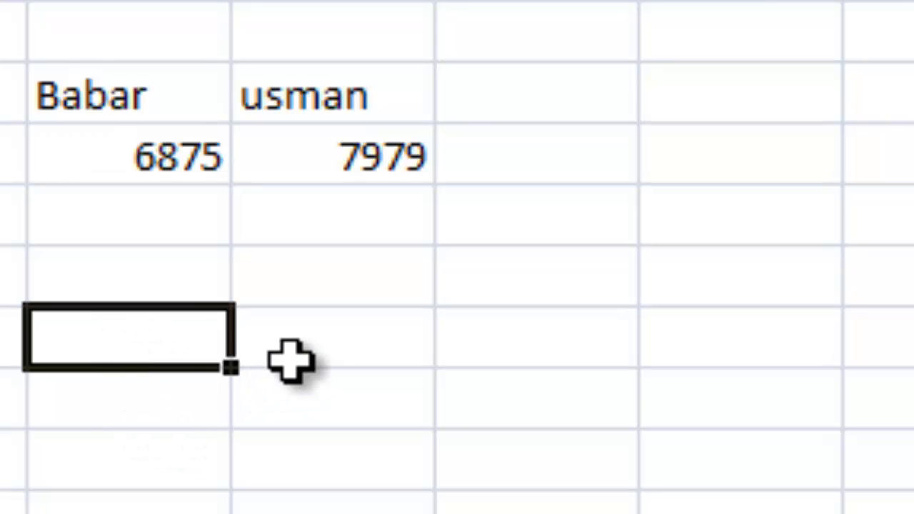
{"action": "left_click", "coordinate": [325, 350]}
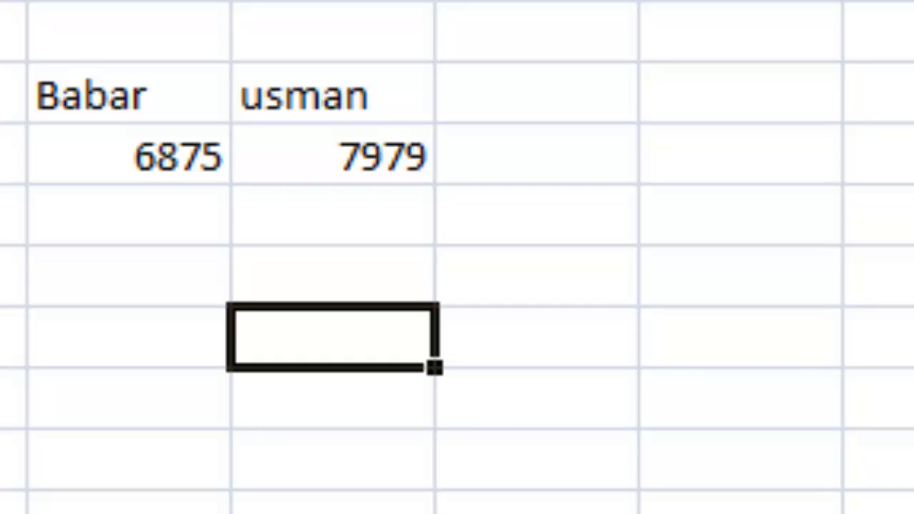
{"action": "type", "text": "=sumif"}
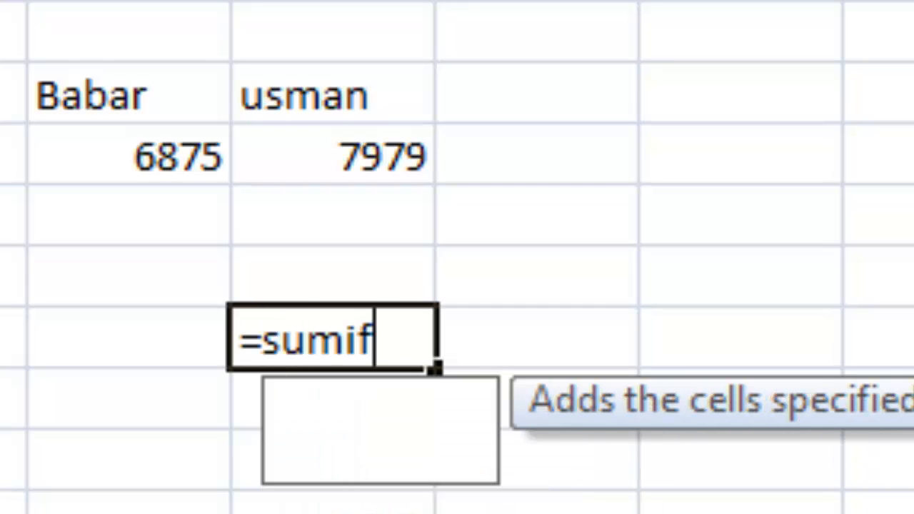
{"action": "type", "text": "("}
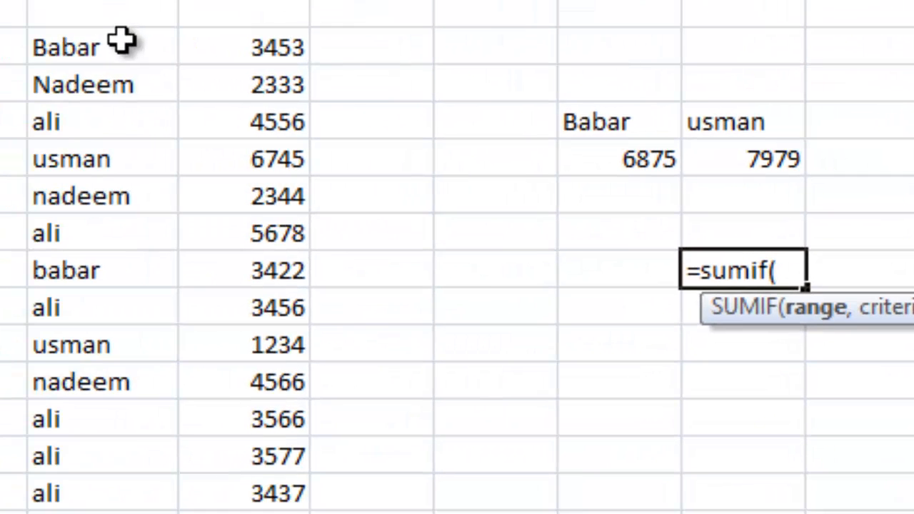
{"action": "left_click_drag", "start_coordinate": [121, 41], "coordinate": [131, 489]}
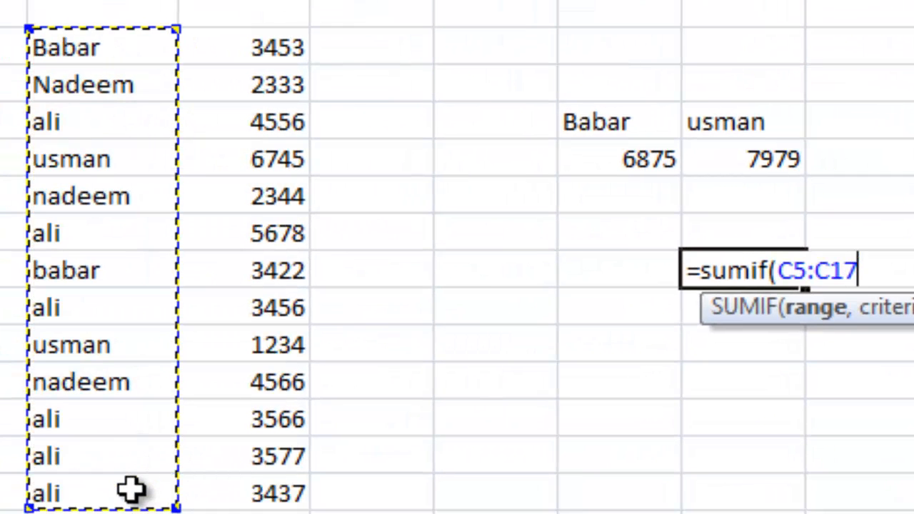
{"action": "type", "text": ","}
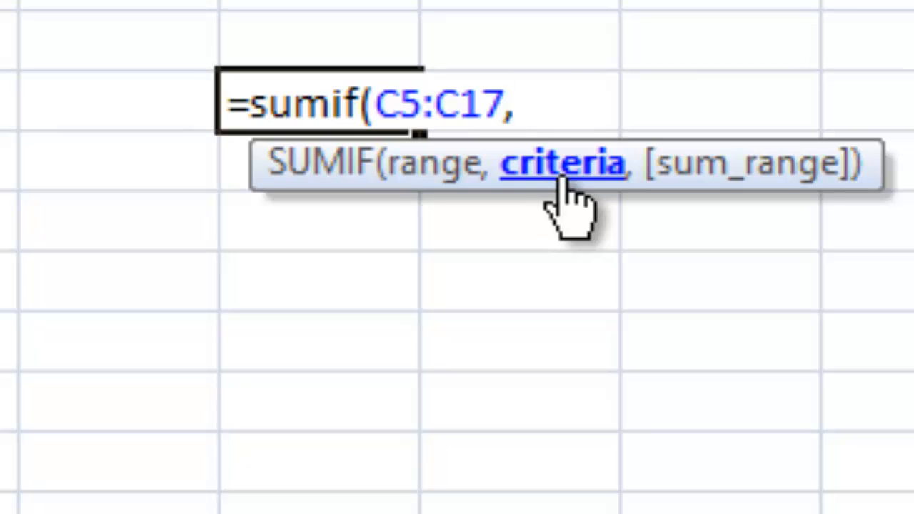
{"action": "left_click", "coordinate": [137, 104]}
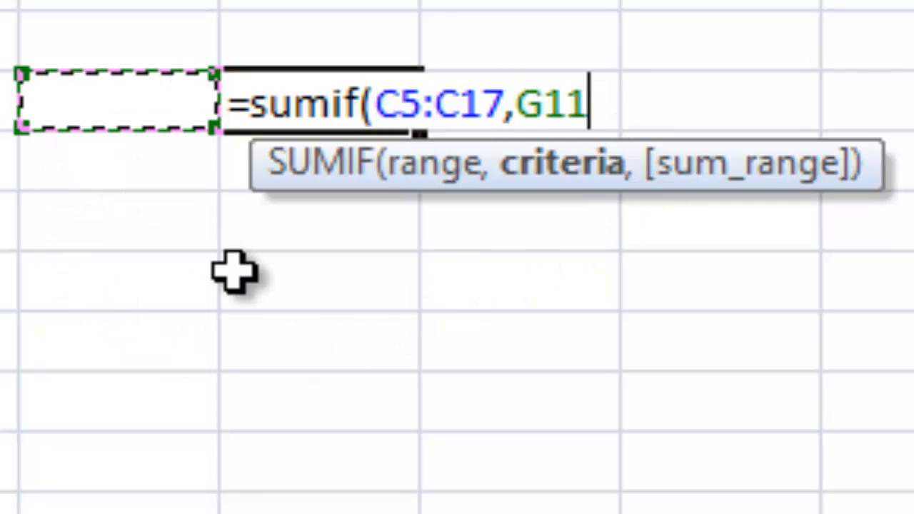
{"action": "type", "text": ","}
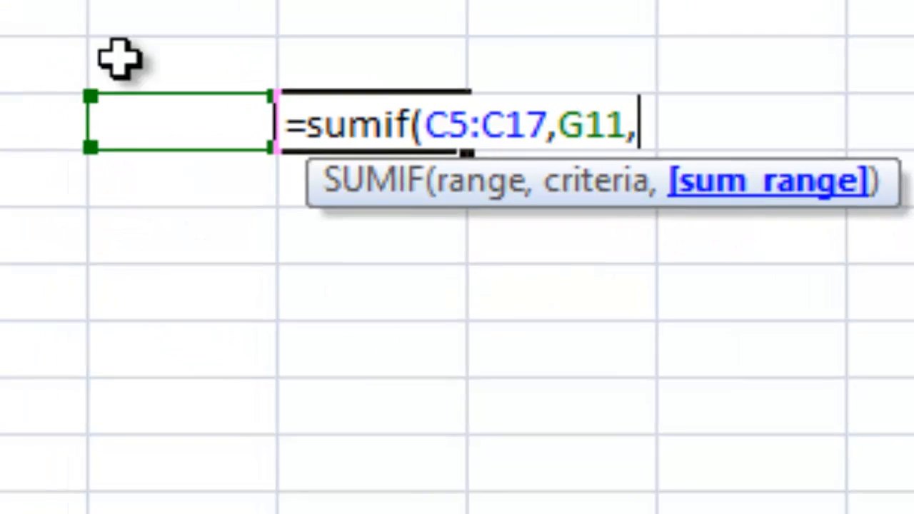
{"action": "left_click", "coordinate": [268, 45]}
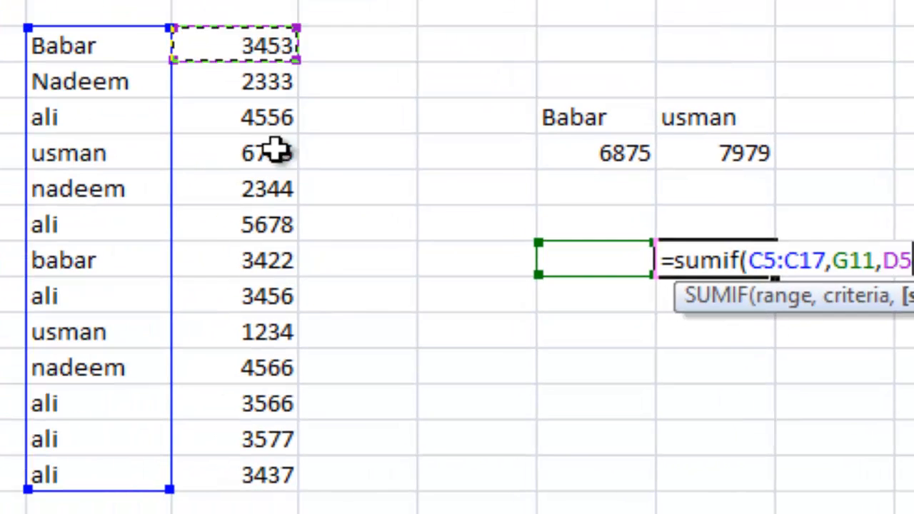
{"action": "left_click_drag", "start_coordinate": [277, 151], "coordinate": [286, 472]}
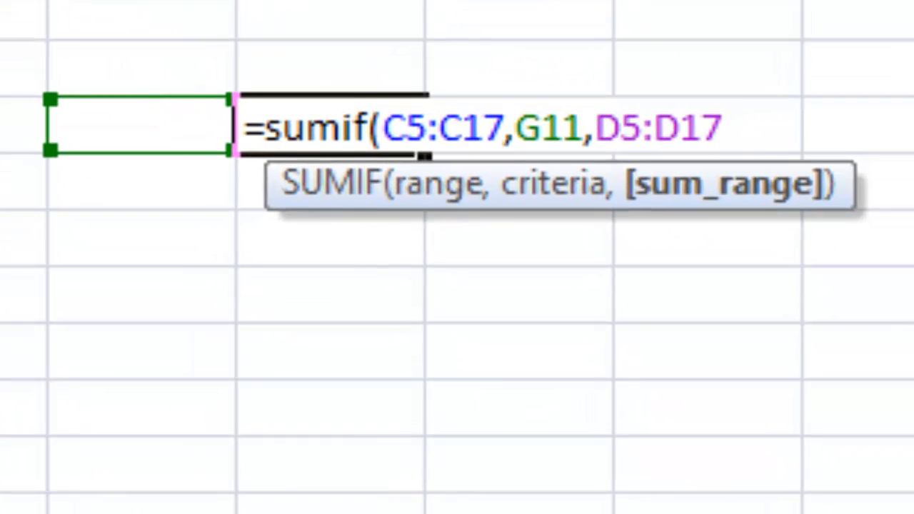
{"action": "type", "text": ")"}
{"action": "key", "text": "Return"}
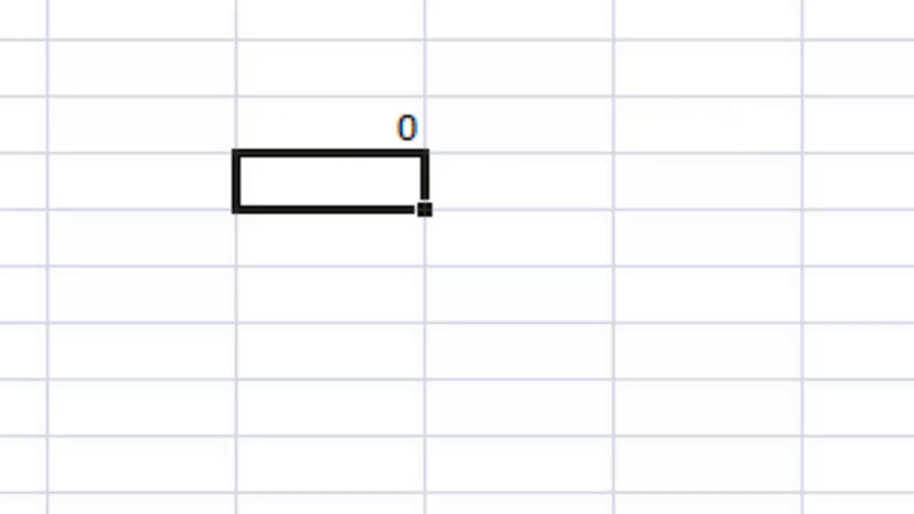
Step: Enter the salesman's name from C5 as the criterion in G11 and compare the H11 total with G8
{"action": "left_click", "coordinate": [339, 125]}
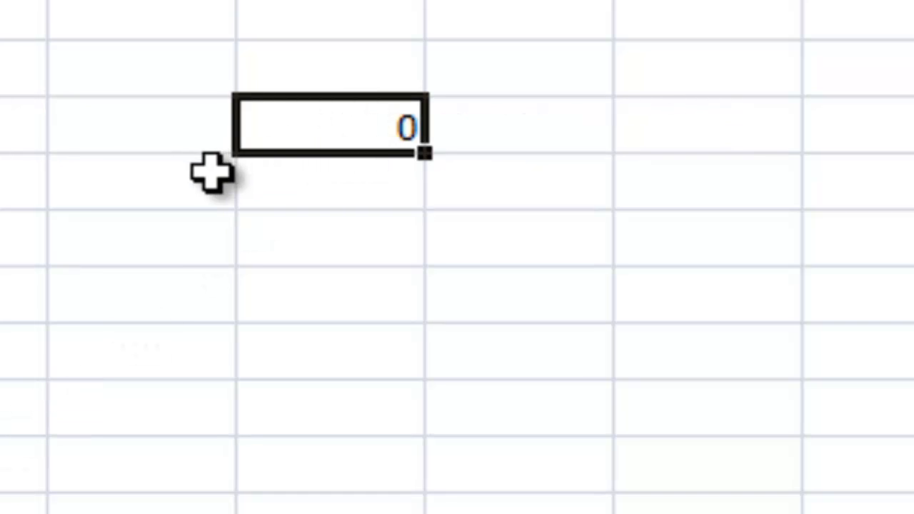
{"action": "left_click", "coordinate": [148, 134]}
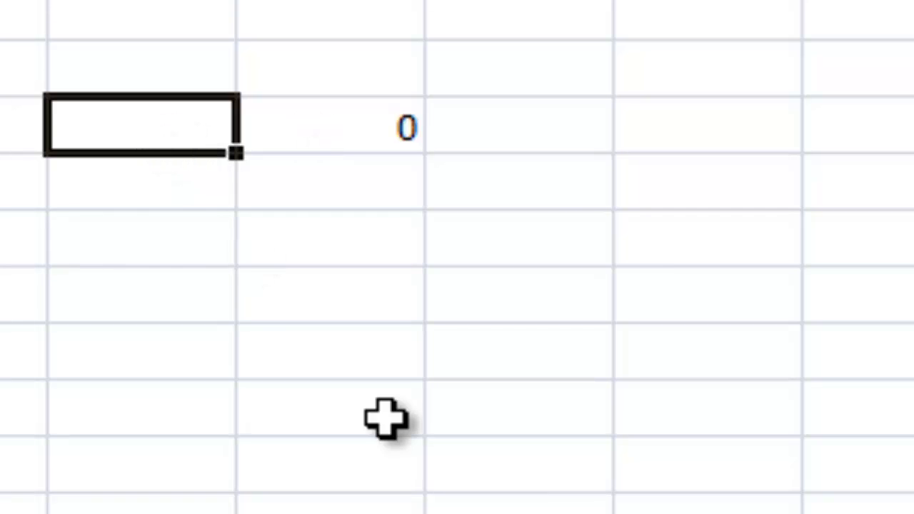
{"action": "type", "text": "babar"}
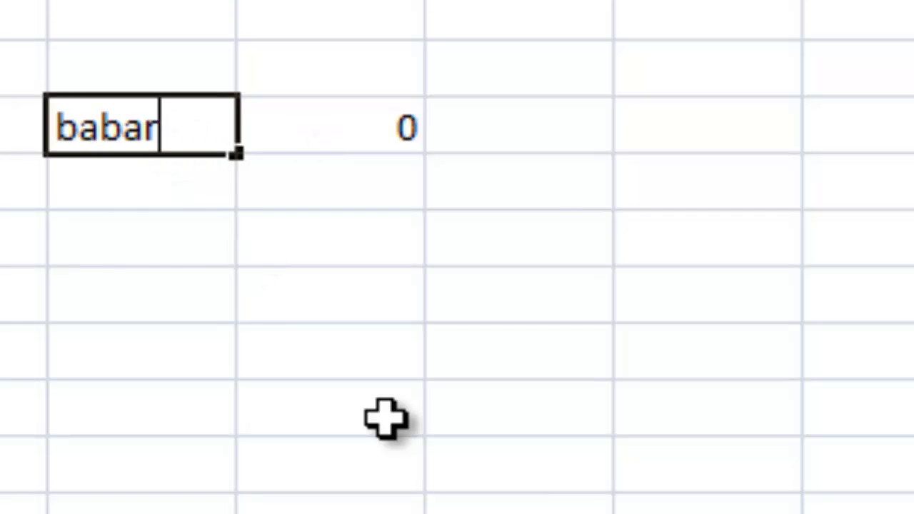
{"action": "key", "text": "Return"}
{"action": "left_click", "coordinate": [360, 128]}
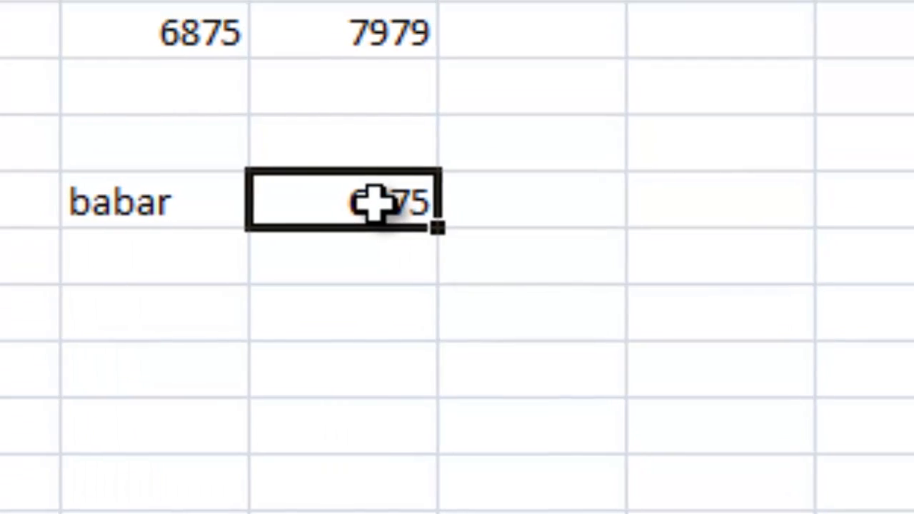
{"action": "left_click", "coordinate": [214, 118]}
{"action": "left_click", "coordinate": [341, 261]}
{"action": "left_click", "coordinate": [237, 125]}
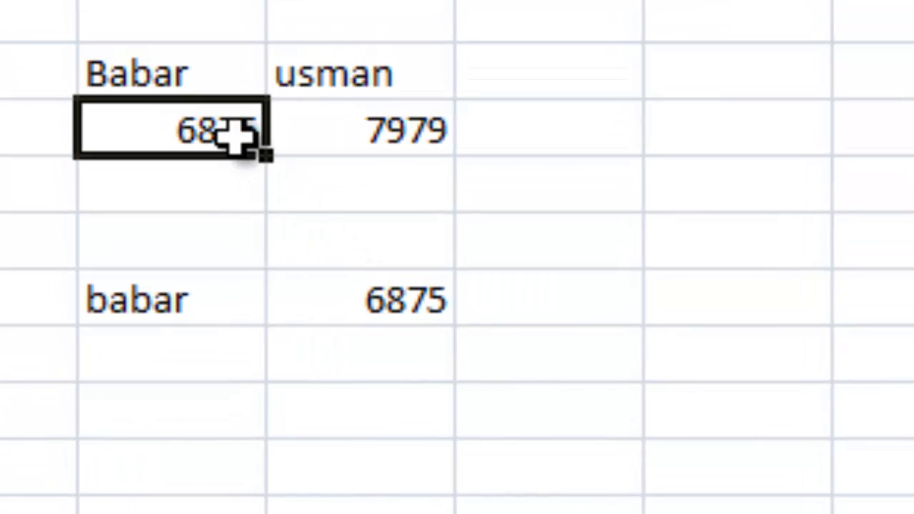
{"action": "left_click", "coordinate": [375, 312]}
Step: Replace the criterion in G11 with the salesman's name from C8 and compare the H11 total with H8
{"action": "double_click", "coordinate": [187, 314]}
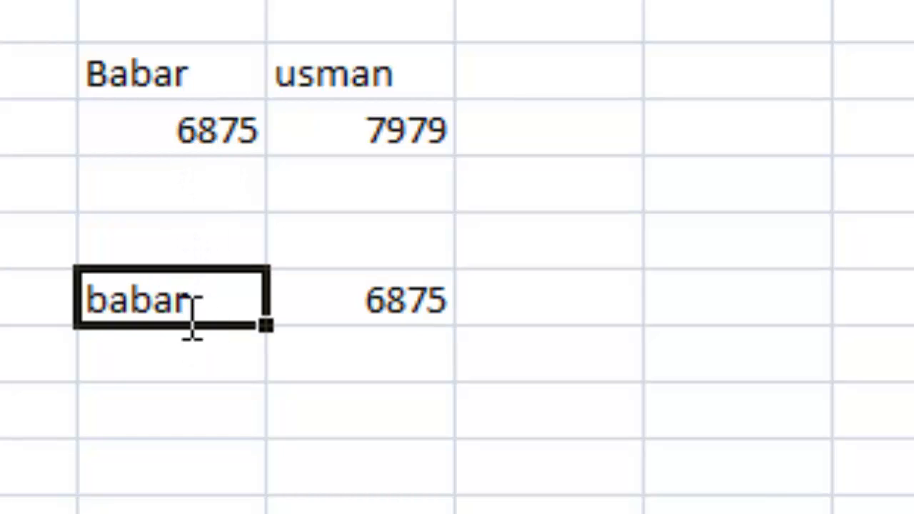
{"action": "type", "text": "usman"}
{"action": "key", "text": "Return"}
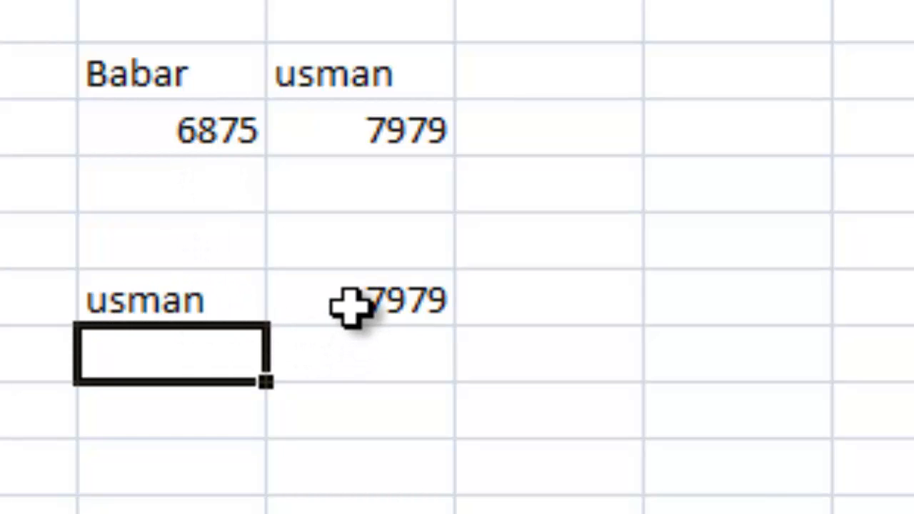
{"action": "left_click", "coordinate": [349, 306]}
{"action": "left_click", "coordinate": [364, 146]}
Step: Change the criterion in G11 to the salesman's name from C7
{"action": "left_click", "coordinate": [228, 312]}
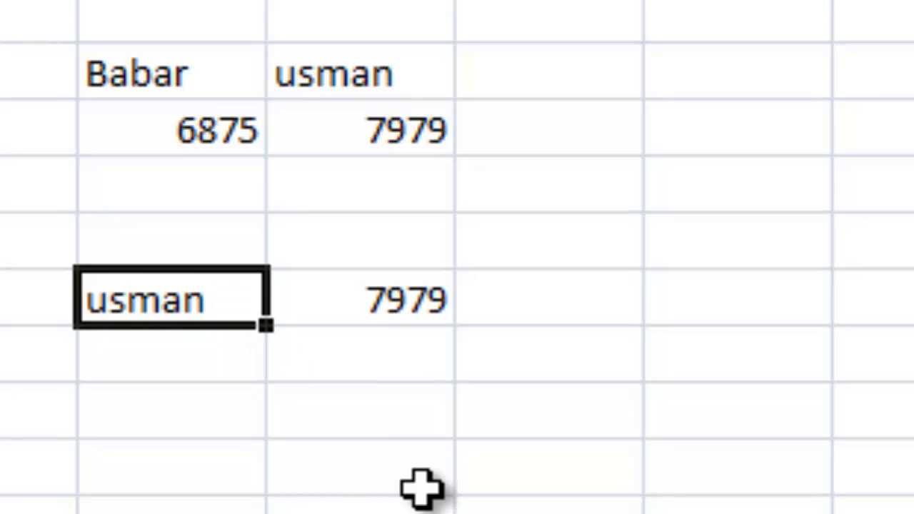
{"action": "type", "text": "ali"}
{"action": "key", "text": "Return"}
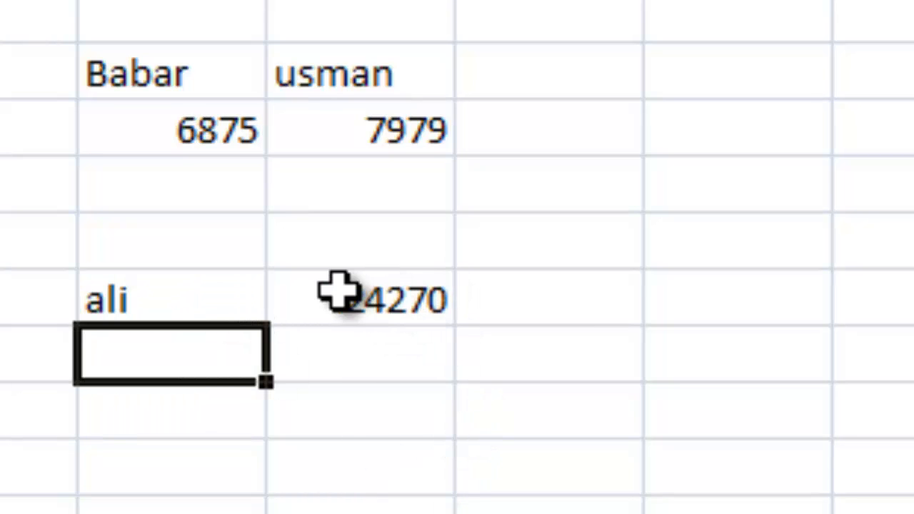
Step: Change the criterion in G11 to the salesman's name from C6 and check the total in H11
{"action": "left_click", "coordinate": [229, 291]}
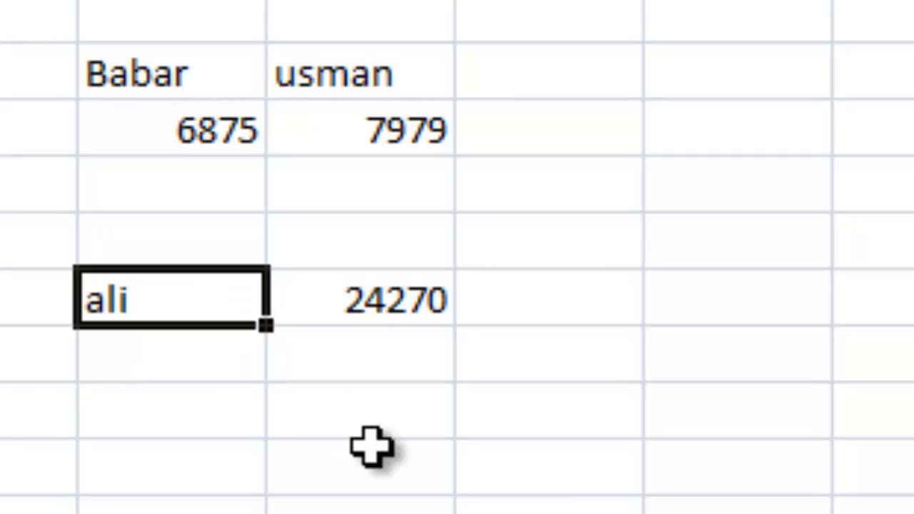
{"action": "type", "text": "nadeem"}
{"action": "key", "text": "Return"}
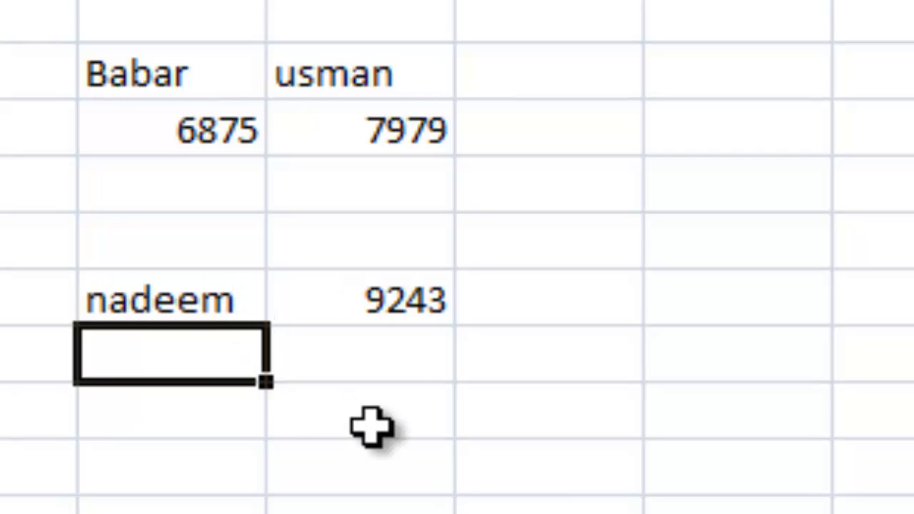
{"action": "left_click", "coordinate": [396, 314]}
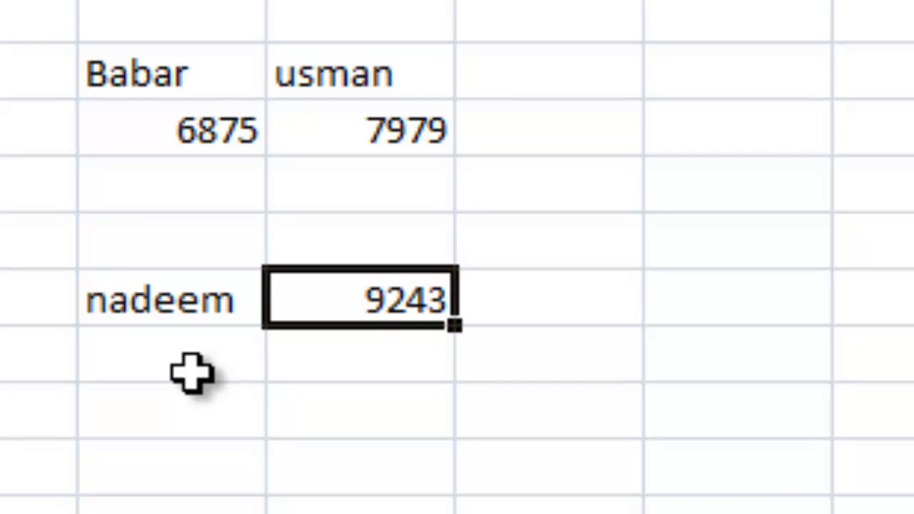
Step: Replace the criterion in G11 with another salesman's name in lowercase and check the total in H11
{"action": "left_click", "coordinate": [230, 321]}
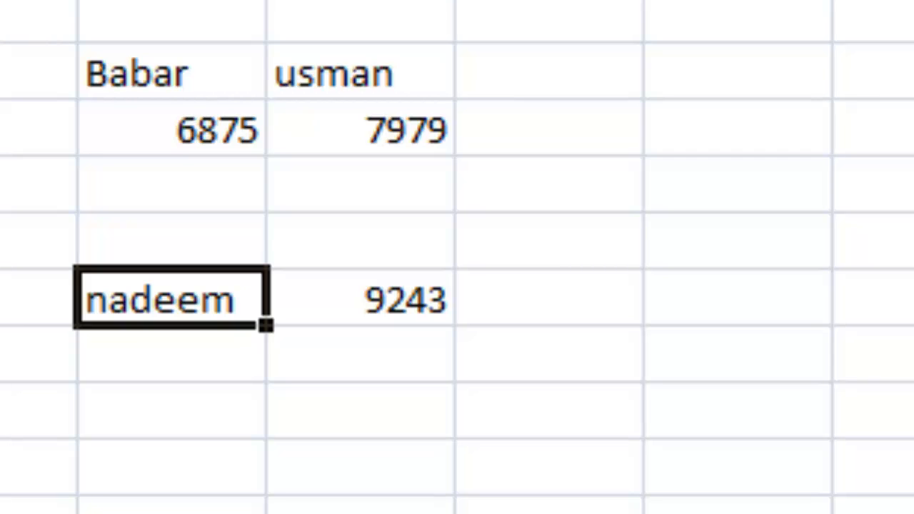
{"action": "type", "text": "ali"}
{"action": "key", "text": "Return"}
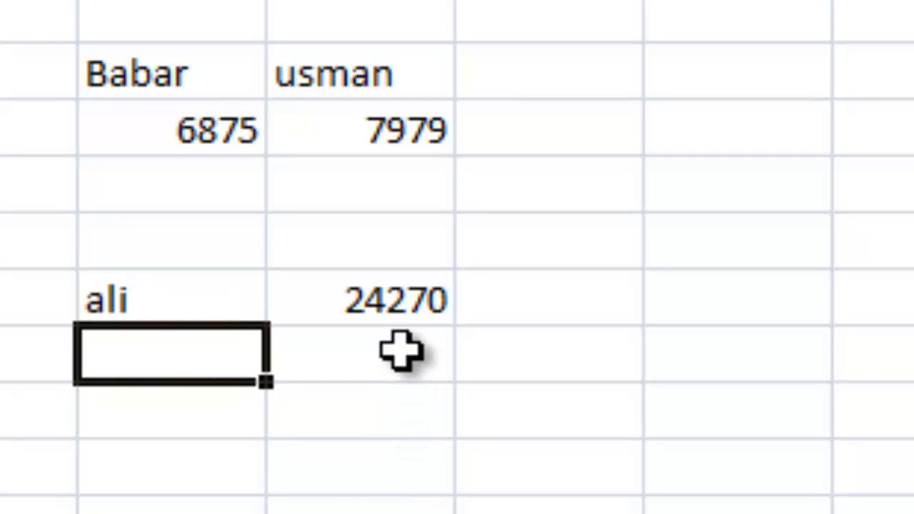
{"action": "left_click", "coordinate": [352, 297]}
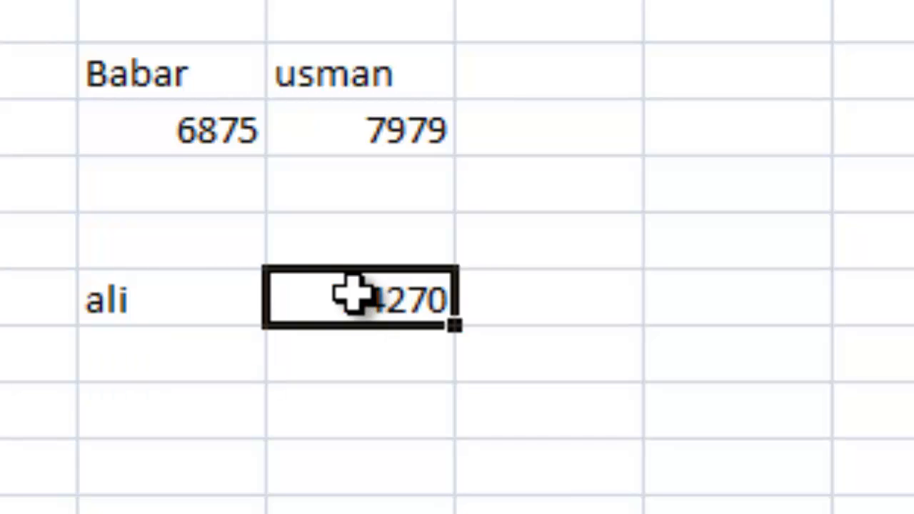
Step: Change the criterion in G11 to the salesman's name from H7
{"action": "left_click", "coordinate": [206, 300]}
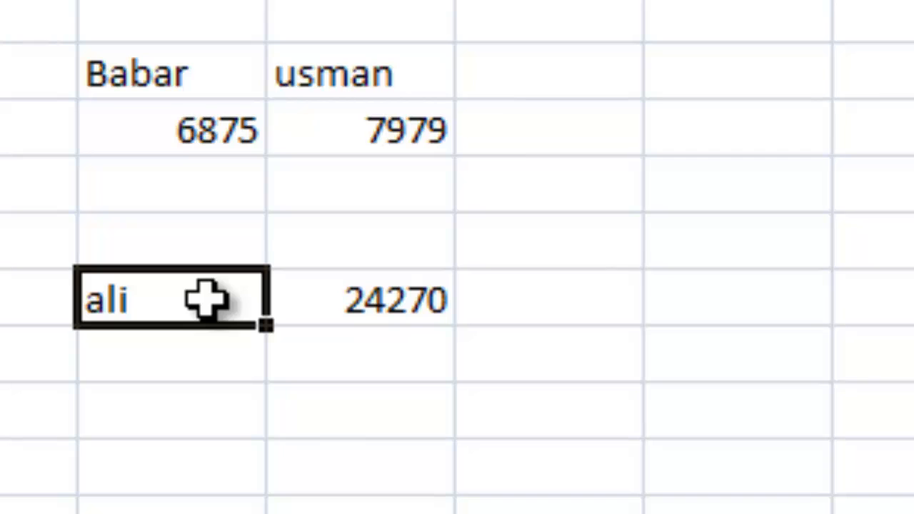
{"action": "type", "text": "usman"}
{"action": "key", "text": "Return"}
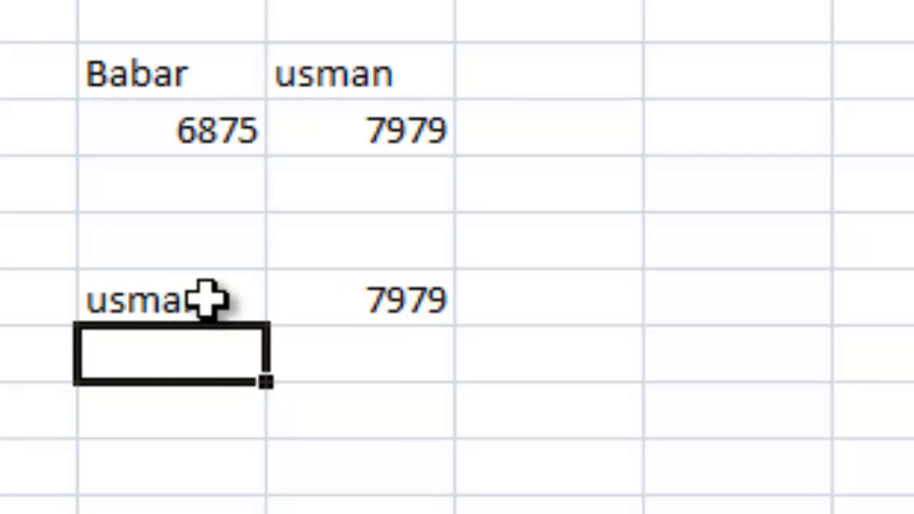
Step: Label the lookup cells with the headings NAME in G10 and SALE in H10
{"action": "left_click", "coordinate": [200, 228]}
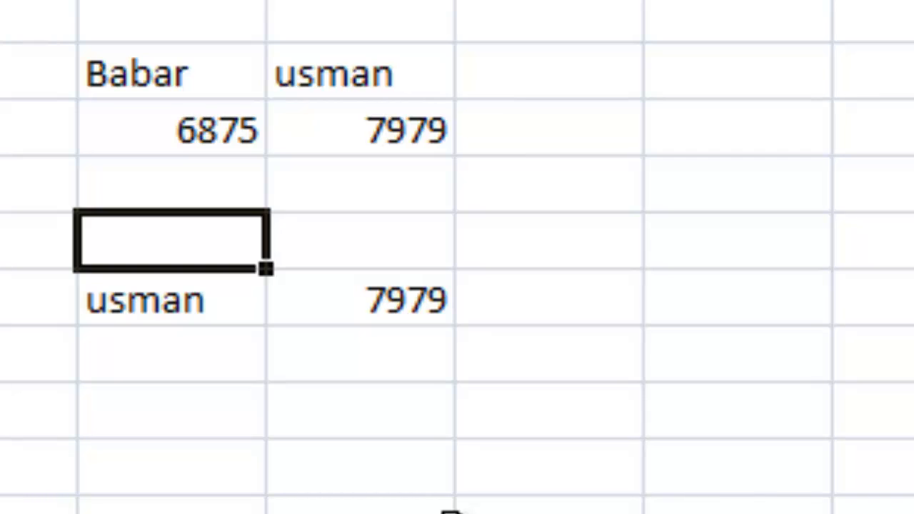
{"action": "type", "text": "NAME"}
{"action": "key", "text": "Tab"}
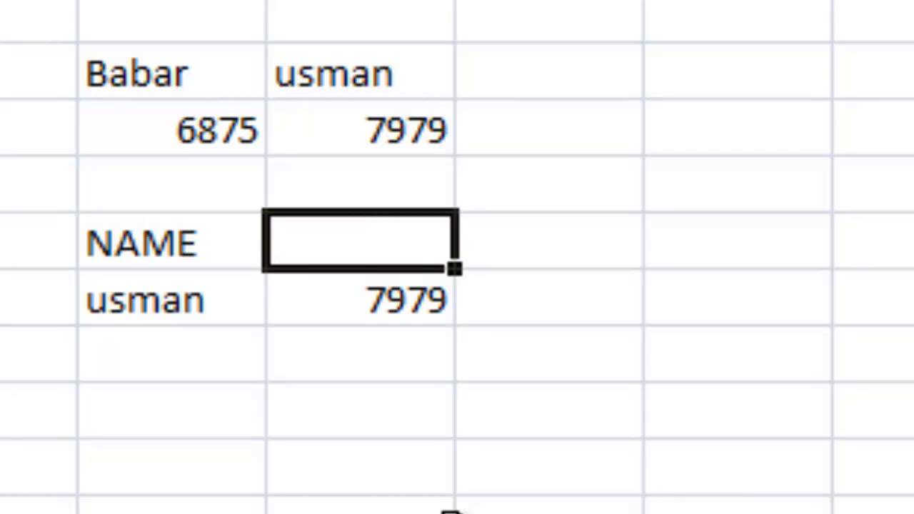
{"action": "type", "text": "sAL"}
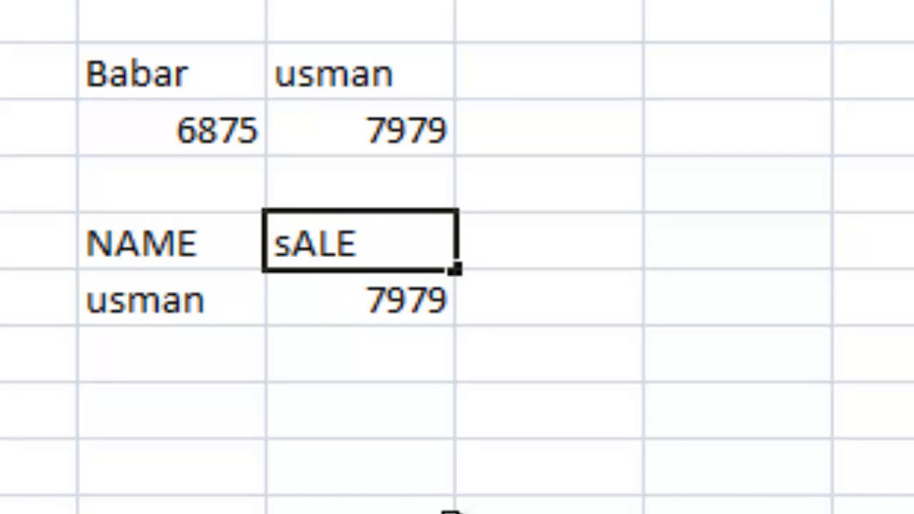
{"action": "left_click", "coordinate": [359, 421]}
Step: Make the G10:H10 headings bold and apply All Borders to the range G10:H11
{"action": "left_click_drag", "start_coordinate": [171, 249], "coordinate": [333, 224]}
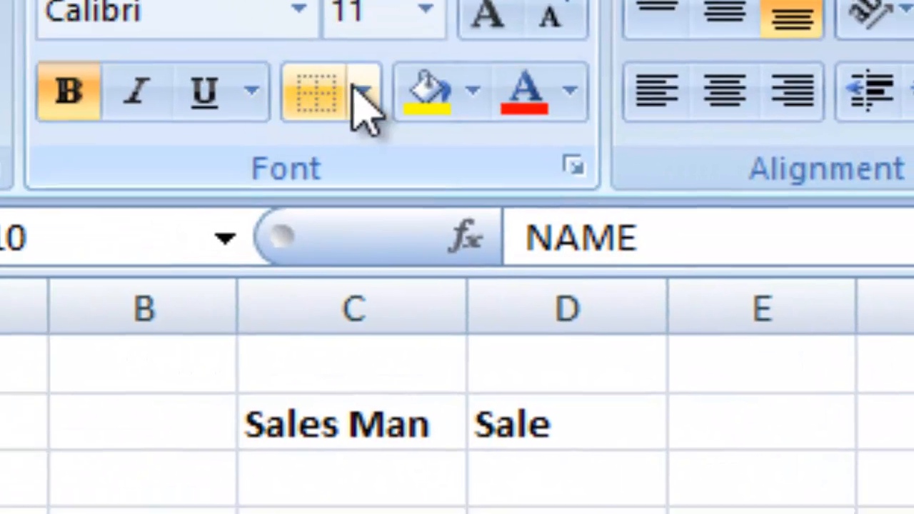
{"action": "left_click", "coordinate": [358, 93]}
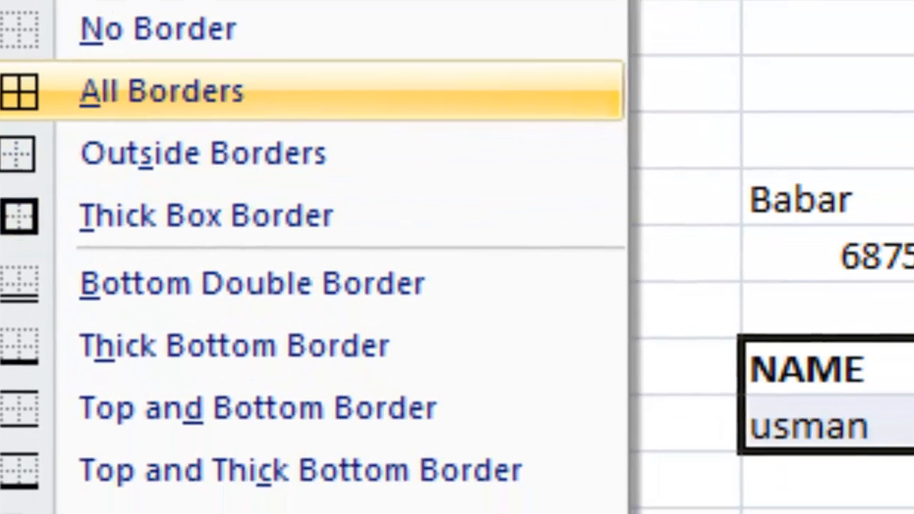
{"action": "left_click", "coordinate": [164, 91]}
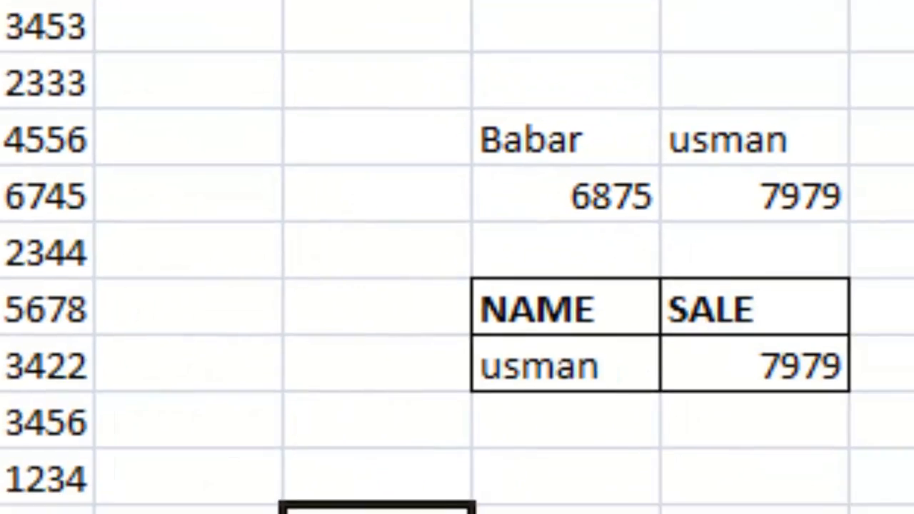
Step: Set the name in G11 to a different salesman's name in capital letters for the SALE lookup in H11
{"action": "left_click", "coordinate": [486, 337]}
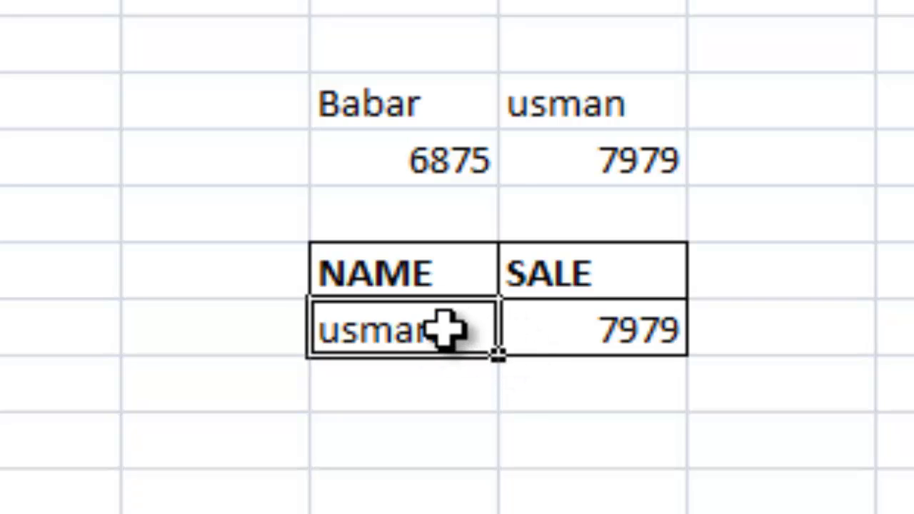
{"action": "left_click", "coordinate": [571, 345]}
{"action": "left_click", "coordinate": [469, 340]}
{"action": "key", "text": "Return"}
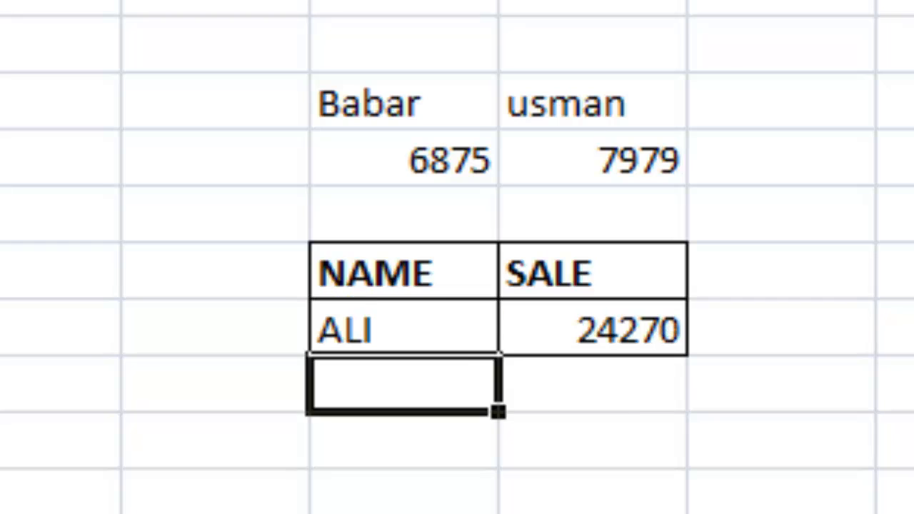